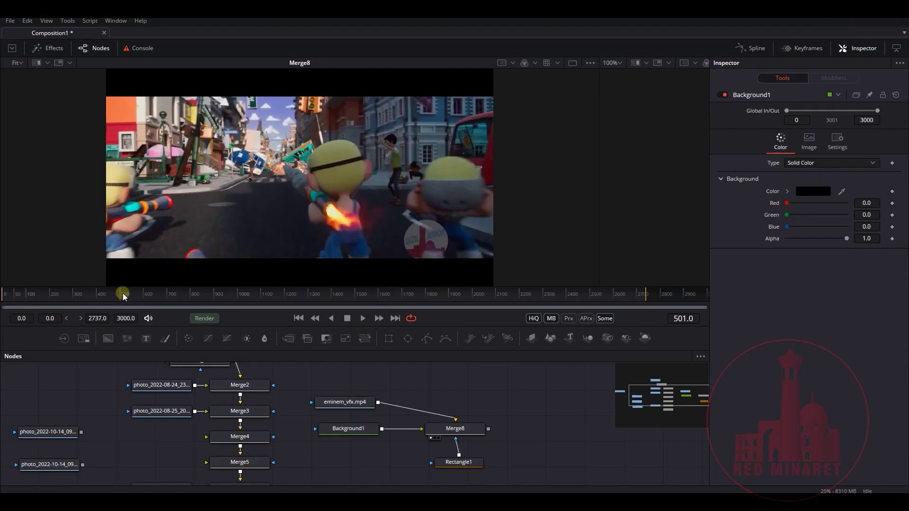
Step: Scrub the composited eminem_vfx.mp4 shot between about frames 489 and 560 to review the rocket smoke trail
{"action": "left_click_drag", "start_coordinate": [122, 297], "coordinate": [118, 297]}
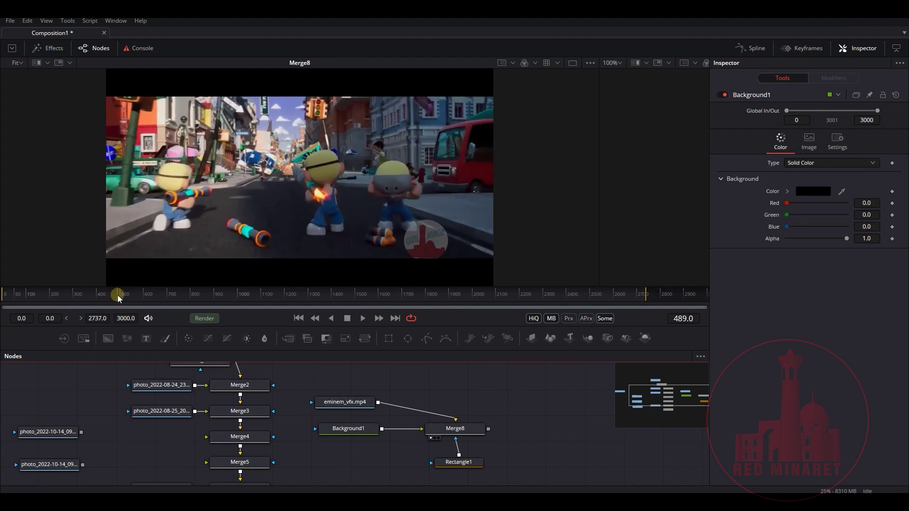
{"action": "left_click_drag", "start_coordinate": [118, 297], "coordinate": [122, 302]}
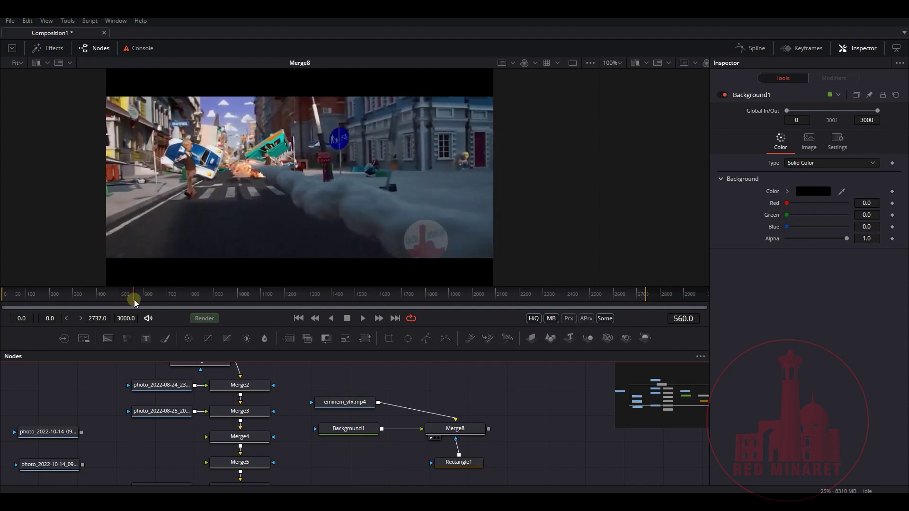
{"action": "mouse_move", "coordinate": [140, 301]}
{"action": "left_mouse_down"}
{"action": "mouse_move", "coordinate": [164, 300]}
{"action": "mouse_move", "coordinate": [133, 303]}
{"action": "left_mouse_up"}
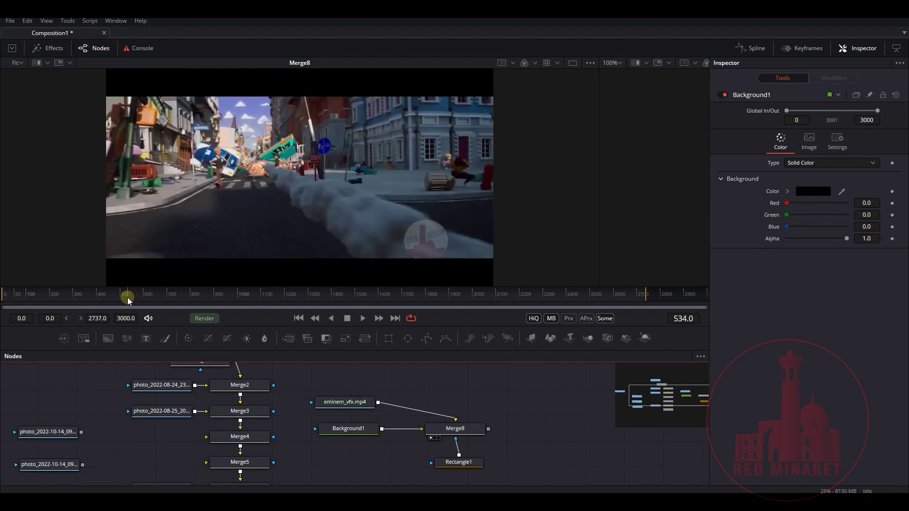
{"action": "left_click_drag", "start_coordinate": [120, 303], "coordinate": [129, 301]}
{"action": "left_click_drag", "start_coordinate": [520, 297], "coordinate": [556, 308]}
{"action": "left_click_drag", "start_coordinate": [105, 296], "coordinate": [132, 297]}
Step: Switch to Houdini, leave geo6 for the object level, and locate the geo1, geo2 and trail nodes
{"action": "left_click", "coordinate": [156, 468]}
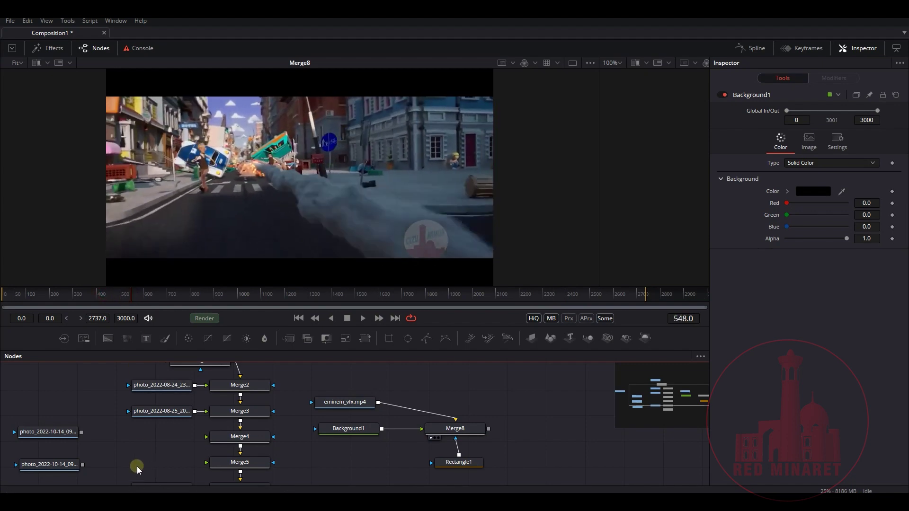
{"action": "left_click", "coordinate": [159, 473]}
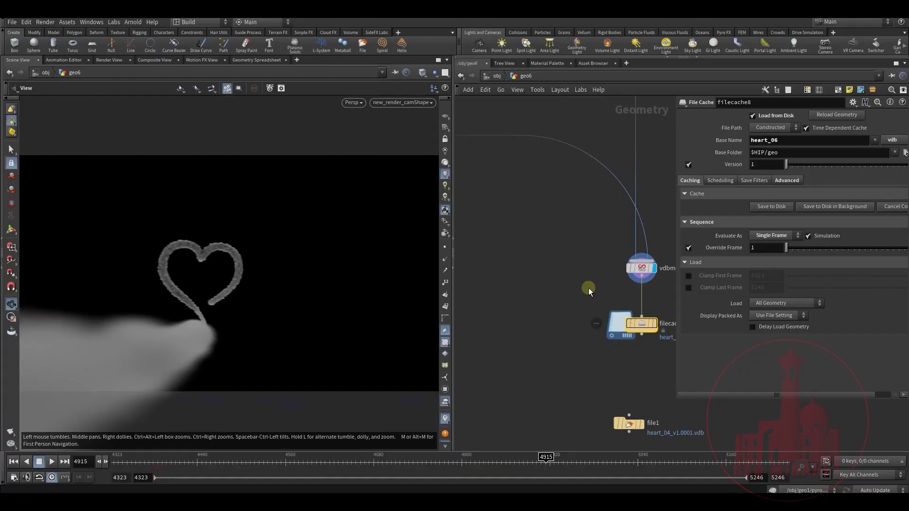
{"action": "middle_click_drag", "start_coordinate": [549, 267], "coordinate": [564, 287]}
{"action": "left_click", "coordinate": [495, 75]}
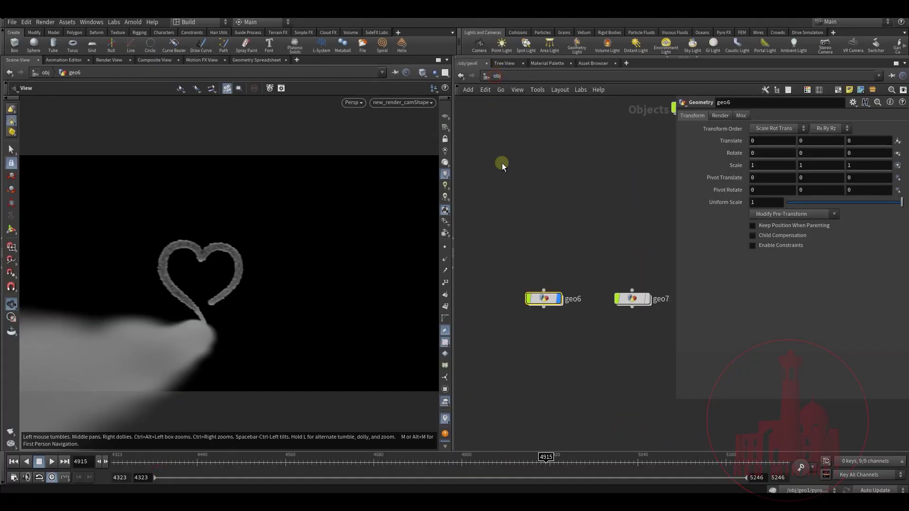
{"action": "middle_click_drag", "start_coordinate": [531, 219], "coordinate": [622, 371]}
{"action": "middle_click_drag", "start_coordinate": [526, 194], "coordinate": [584, 327]}
{"action": "middle_click_drag", "start_coordinate": [535, 215], "coordinate": [586, 309]}
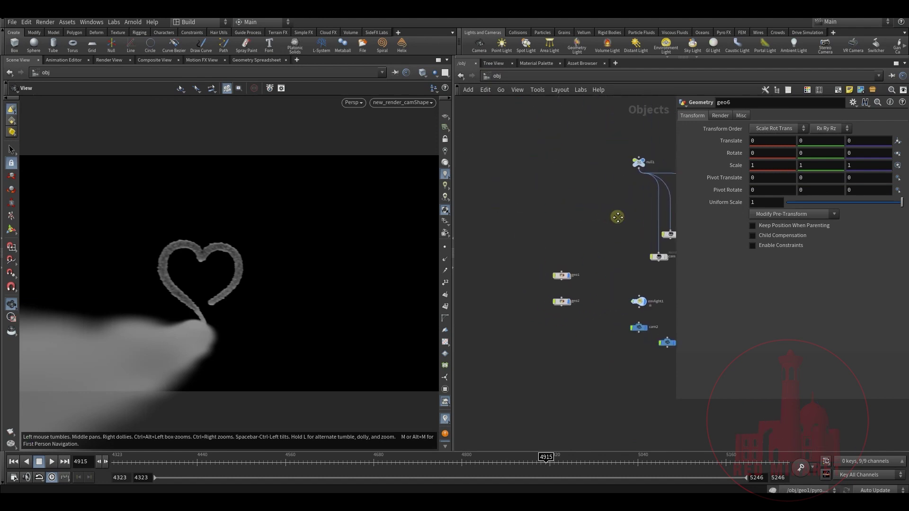
{"action": "middle_click_drag", "start_coordinate": [615, 215], "coordinate": [526, 238]}
{"action": "middle_click_drag", "start_coordinate": [504, 307], "coordinate": [565, 285]}
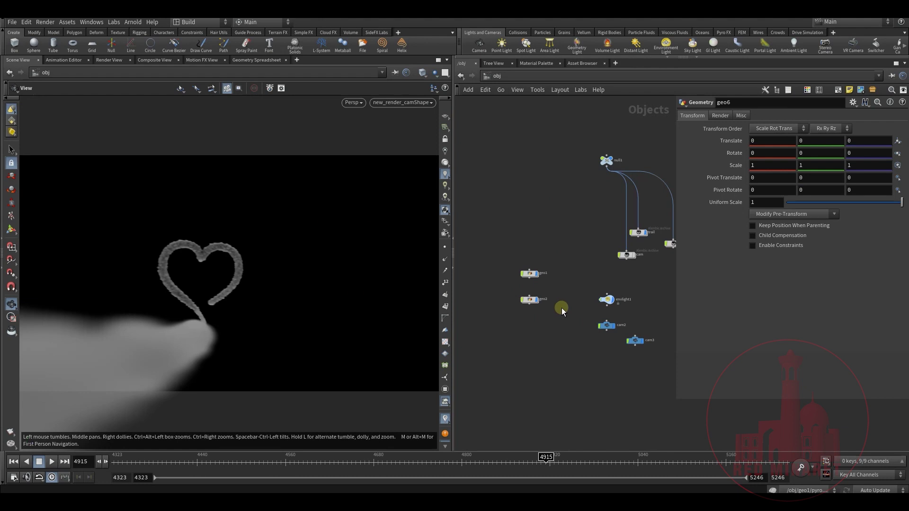
{"action": "middle_click_drag", "start_coordinate": [562, 310], "coordinate": [564, 333]}
Step: Frame the geo6 heart trail in the viewport and view it from the side
{"action": "left_click_drag", "start_coordinate": [213, 276], "coordinate": [239, 290]}
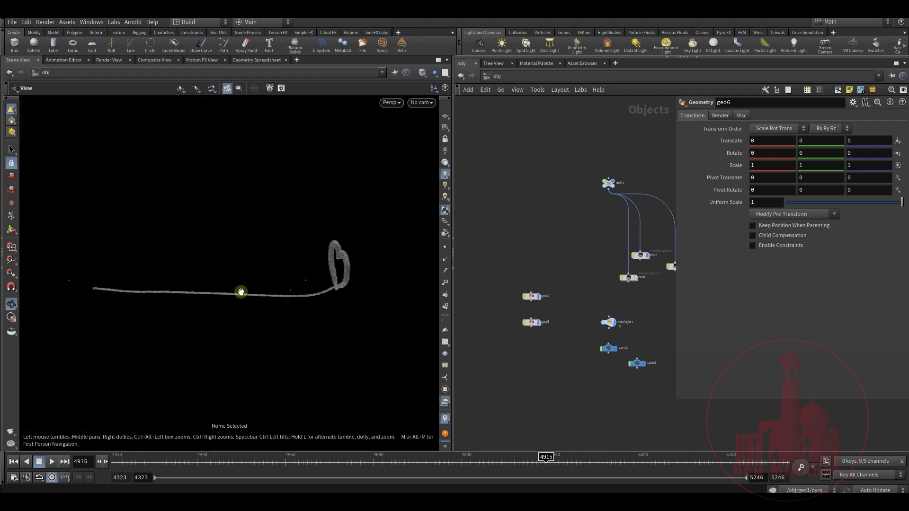
{"action": "scroll", "coordinate": [555, 305], "scroll_direction": "up", "scroll_amount": 3}
{"action": "scroll", "coordinate": [555, 306], "scroll_direction": "down", "scroll_amount": 4}
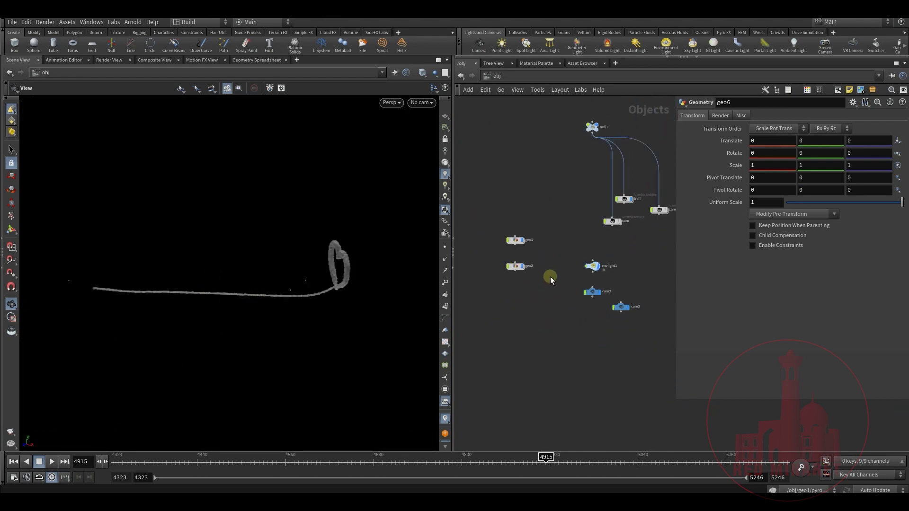
Step: Select geo1 and geo2, frame them in the viewport and view the rocket with its fire from the side
{"action": "left_click_drag", "start_coordinate": [488, 220], "coordinate": [553, 308]}
{"action": "key", "text": "space+g"}
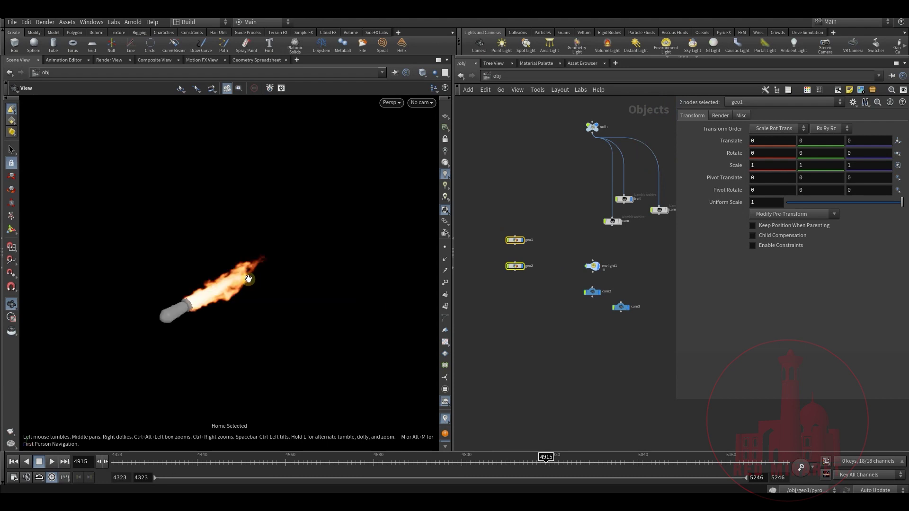
{"action": "left_click_drag", "start_coordinate": [251, 278], "coordinate": [208, 284]}
{"action": "middle_click_drag", "start_coordinate": [546, 253], "coordinate": [536, 278]}
{"action": "left_click", "coordinate": [550, 225]}
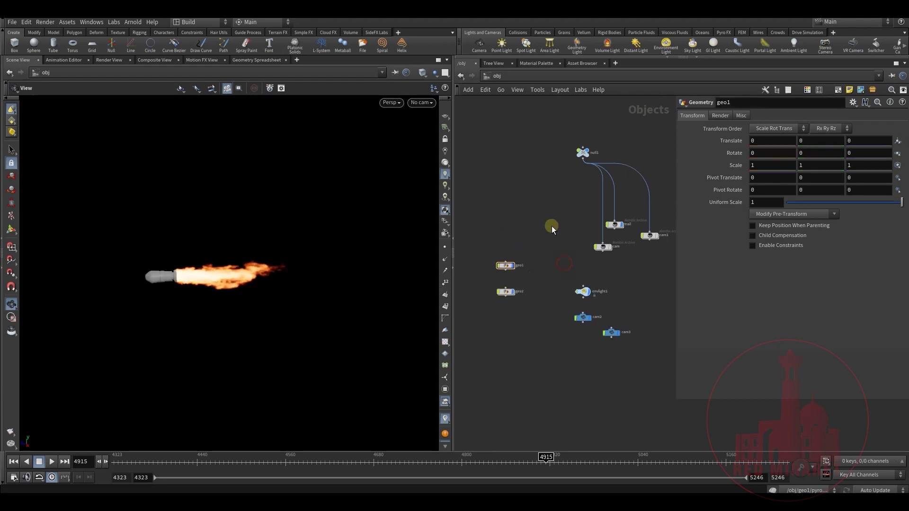
Step: Open the trail Alembic archive, inspect its chain of spheres at an angle, and hide the trail object again
{"action": "middle_click_drag", "start_coordinate": [549, 226], "coordinate": [531, 237]}
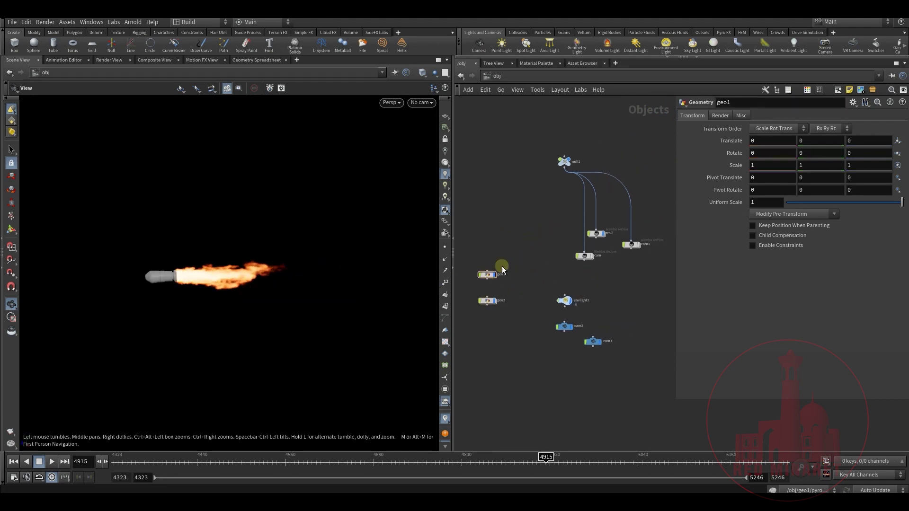
{"action": "middle_click_drag", "start_coordinate": [569, 283], "coordinate": [490, 269]}
{"action": "scroll", "coordinate": [552, 277], "scroll_direction": "up", "scroll_amount": 4}
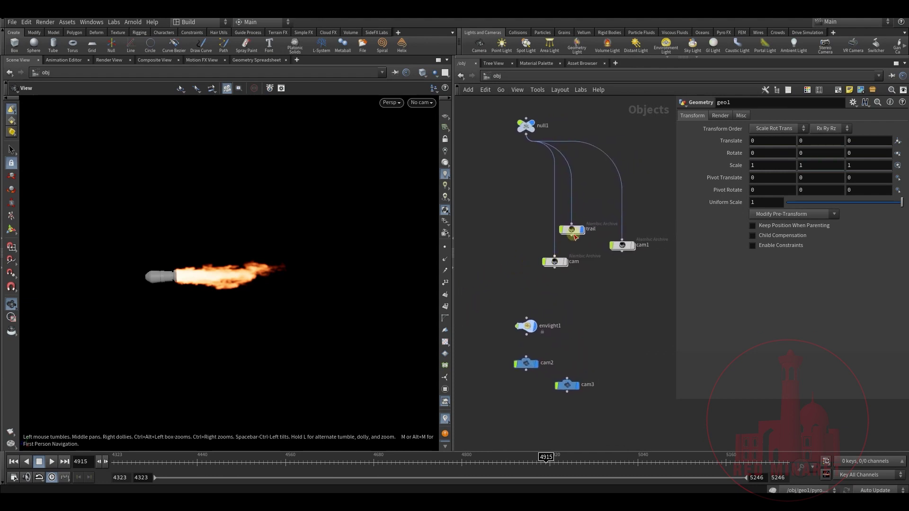
{"action": "double_click", "coordinate": [574, 234]}
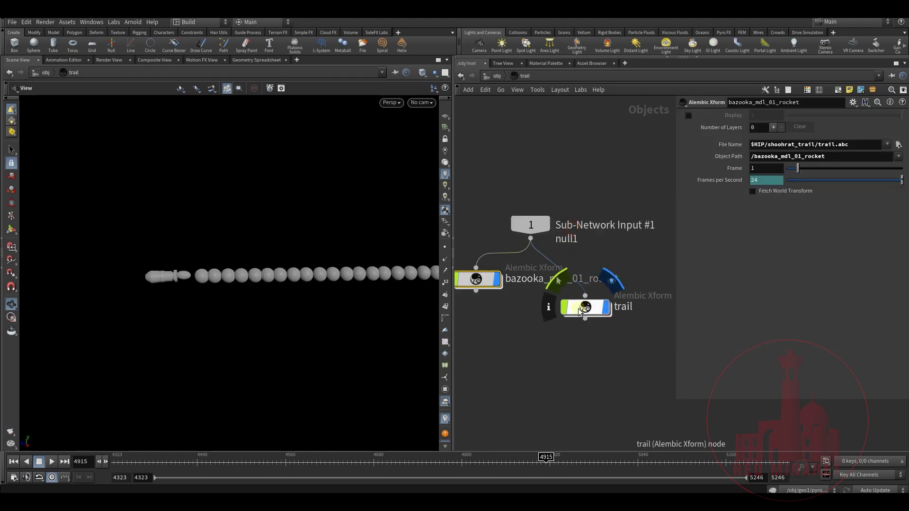
{"action": "scroll", "coordinate": [294, 257], "scroll_direction": "down", "scroll_amount": 3}
{"action": "middle_click_drag", "start_coordinate": [308, 255], "coordinate": [228, 278]}
{"action": "left_click_drag", "start_coordinate": [228, 277], "coordinate": [275, 281]}
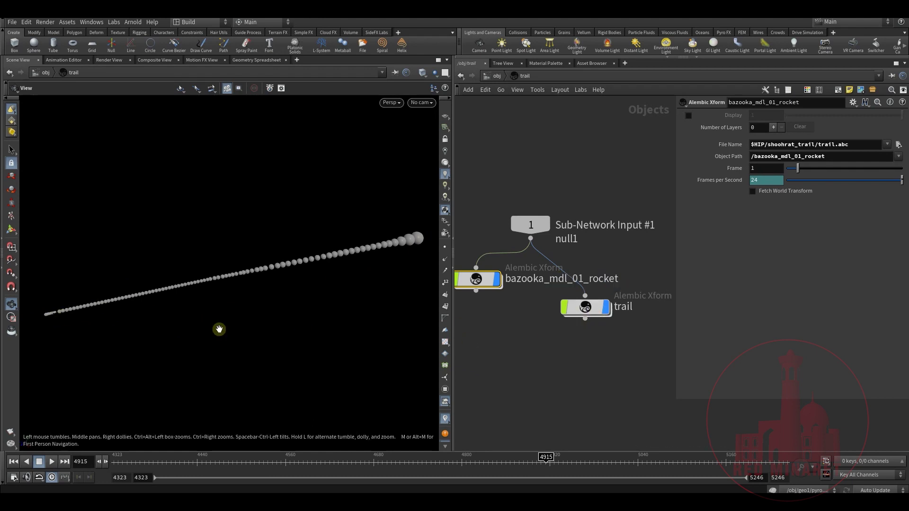
{"action": "left_click", "coordinate": [608, 309]}
Step: Return to the object level and open the geo1 network at its first object merge nodes
{"action": "left_click", "coordinate": [497, 77]}
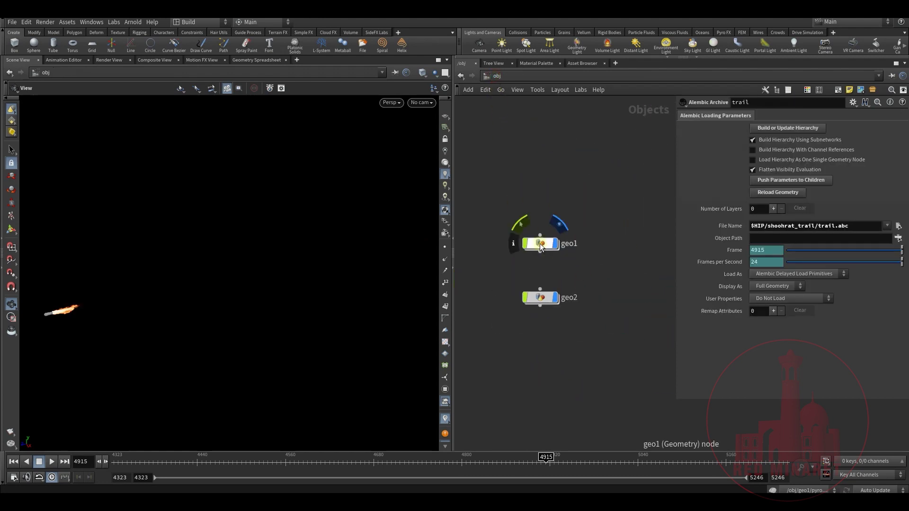
{"action": "double_click", "coordinate": [541, 247]}
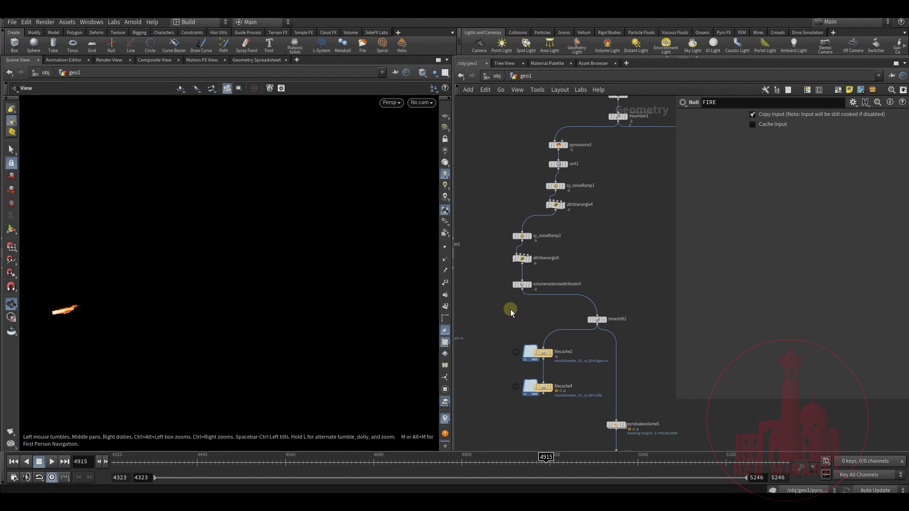
{"action": "middle_click_drag", "start_coordinate": [628, 169], "coordinate": [566, 316]}
{"action": "scroll", "coordinate": [566, 317], "scroll_direction": "down", "scroll_amount": 5}
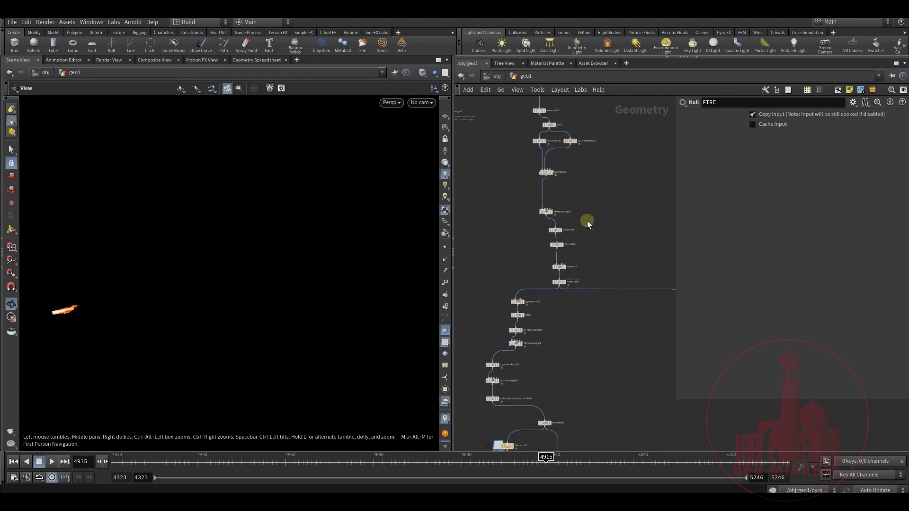
{"action": "middle_click_drag", "start_coordinate": [582, 110], "coordinate": [569, 246]}
{"action": "scroll", "coordinate": [570, 248], "scroll_direction": "up", "scroll_amount": 6}
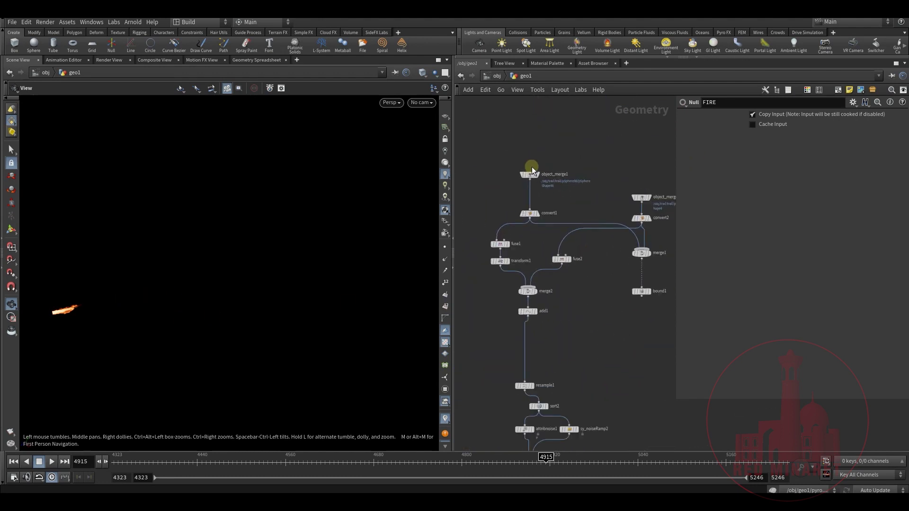
Step: Preview the second object merge, merge2 and add1 in turn to examine how the trail line is built
{"action": "middle_click_drag", "start_coordinate": [597, 213], "coordinate": [555, 225]}
{"action": "left_click", "coordinate": [634, 202]}
{"action": "middle_click_drag", "start_coordinate": [567, 281], "coordinate": [619, 238]}
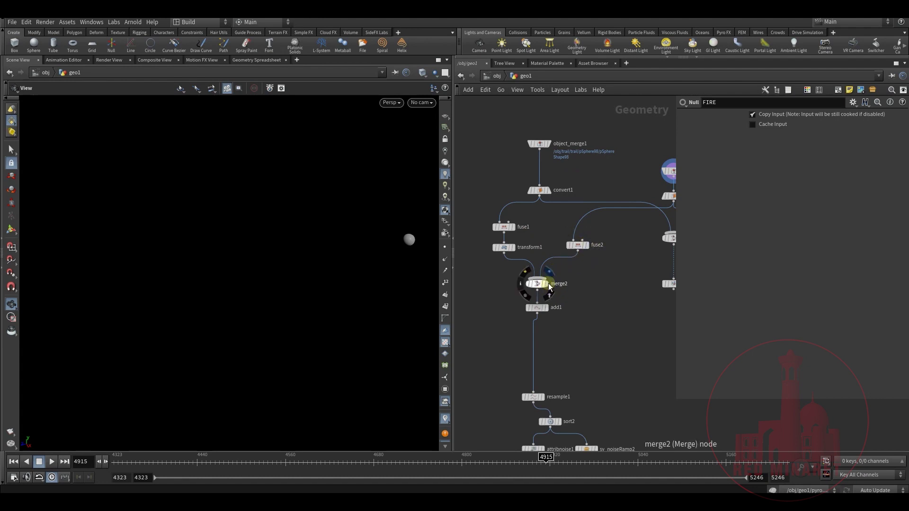
{"action": "left_click", "coordinate": [545, 284]}
{"action": "left_click", "coordinate": [536, 285]}
{"action": "left_click", "coordinate": [544, 308]}
{"action": "middle_click_drag", "start_coordinate": [564, 331], "coordinate": [561, 237]}
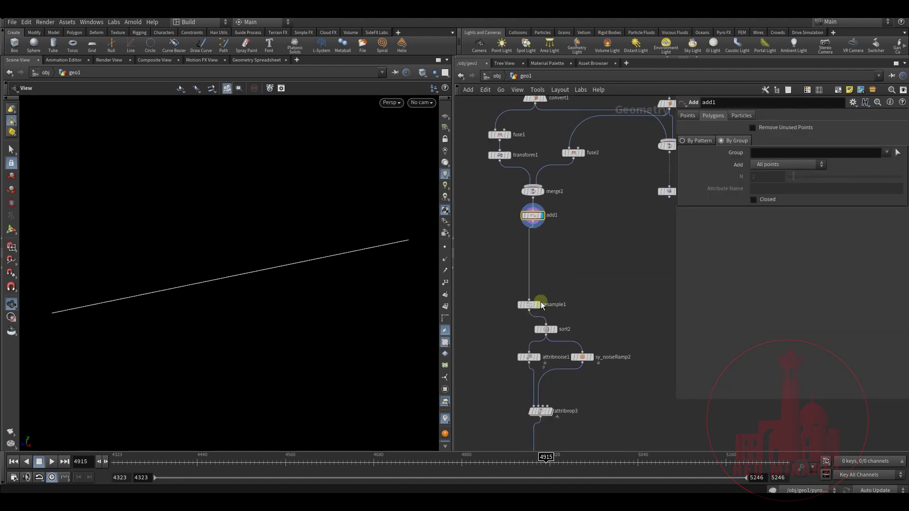
Step: Preview the outputs of resample1 and sort2 in the viewport
{"action": "left_click", "coordinate": [537, 302]}
{"action": "middle_click_drag", "start_coordinate": [585, 277], "coordinate": [579, 237]}
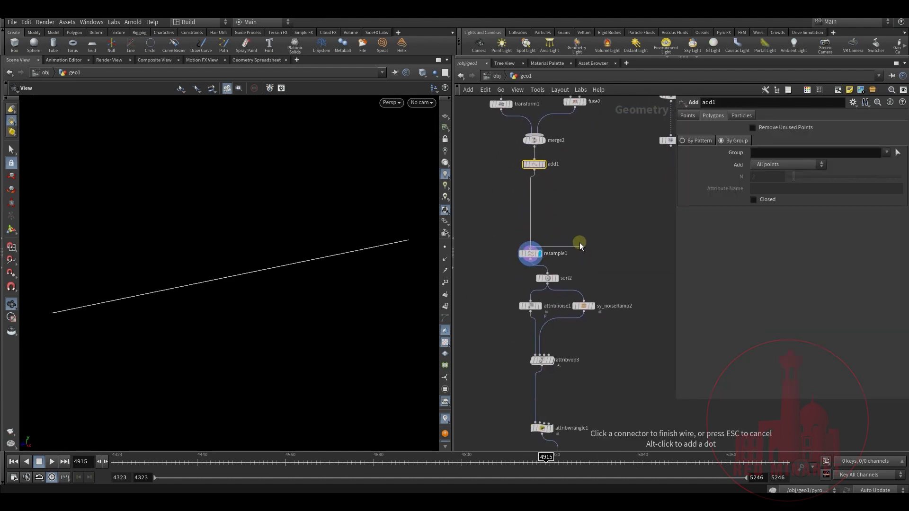
{"action": "mouse_move", "coordinate": [566, 284]}
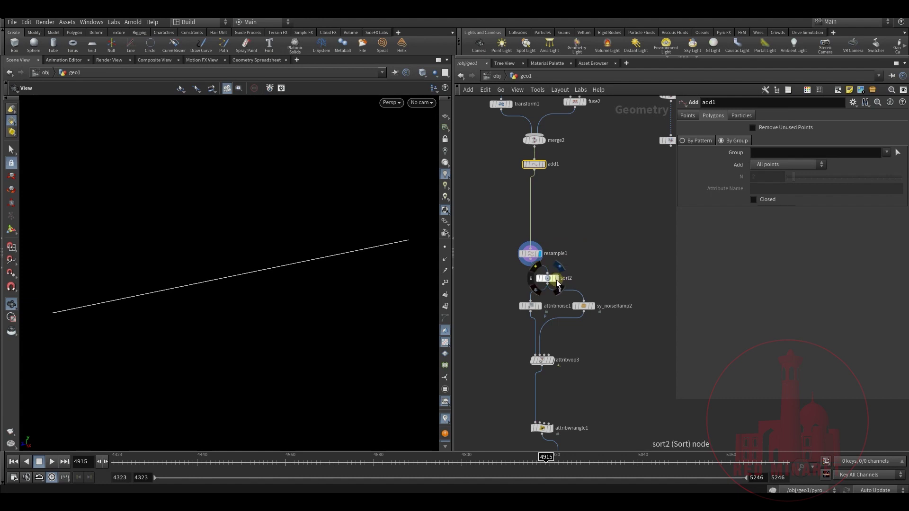
{"action": "left_click", "coordinate": [557, 279]}
{"action": "middle_click_drag", "start_coordinate": [576, 326], "coordinate": [590, 297]}
{"action": "scroll", "coordinate": [553, 293], "scroll_direction": "up", "scroll_amount": 3}
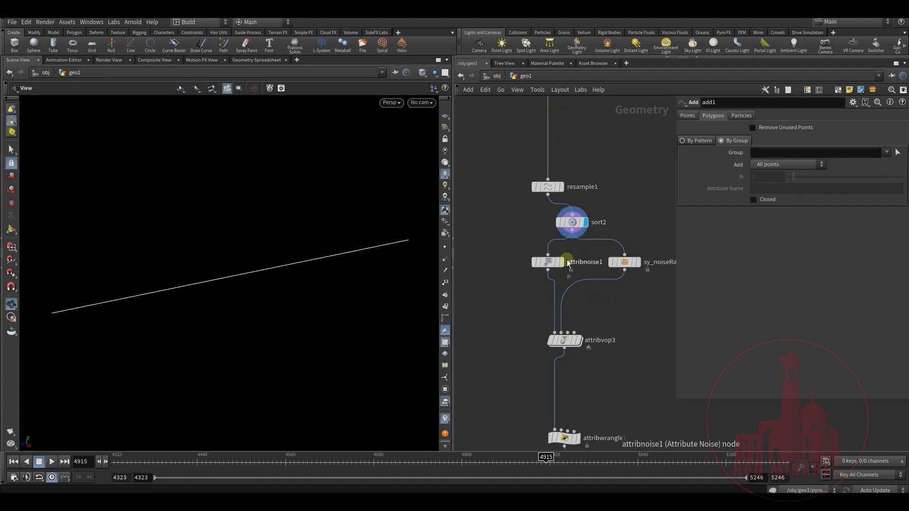
Step: Display attribnoise1 and sy_noiseRamp2 in turn and review the parameters of each
{"action": "left_click", "coordinate": [561, 262]}
{"action": "left_click", "coordinate": [548, 261]}
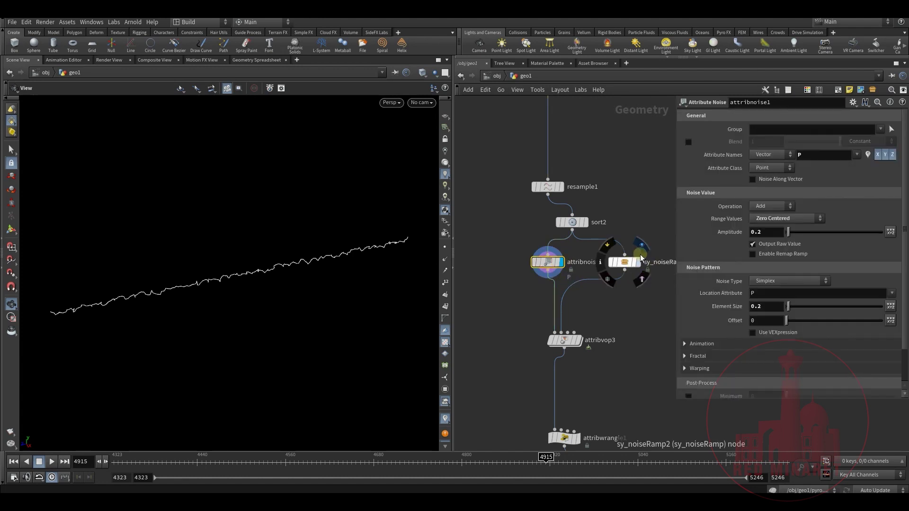
{"action": "left_click", "coordinate": [637, 261]}
{"action": "left_click", "coordinate": [623, 261]}
{"action": "middle_click_drag", "start_coordinate": [619, 301], "coordinate": [611, 279]}
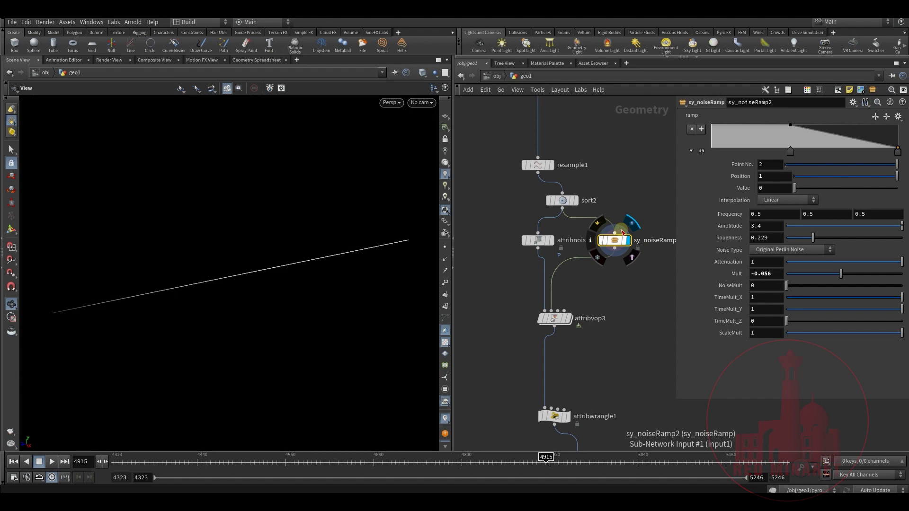
Step: Display the attribvop3 result and compare it with the ramp settings of sy_noiseRamp2
{"action": "left_click", "coordinate": [568, 318]}
{"action": "left_click", "coordinate": [553, 319]}
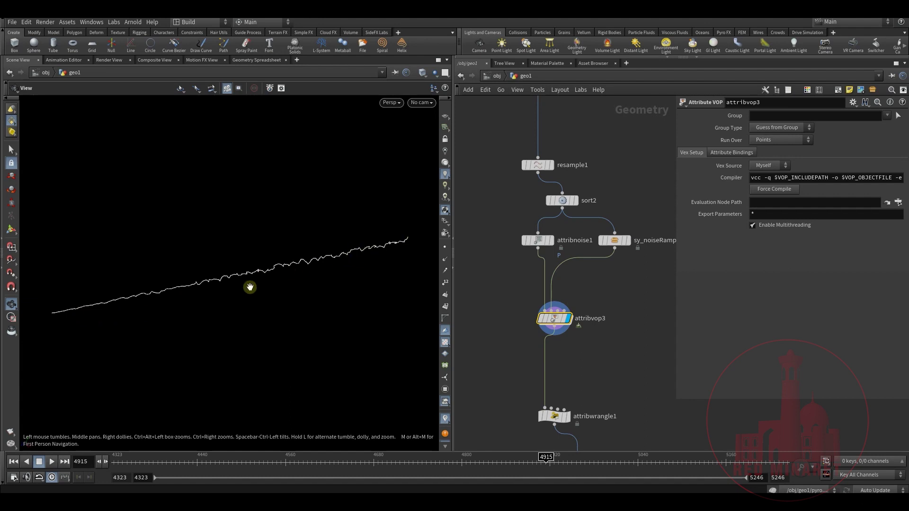
{"action": "left_click", "coordinate": [614, 240]}
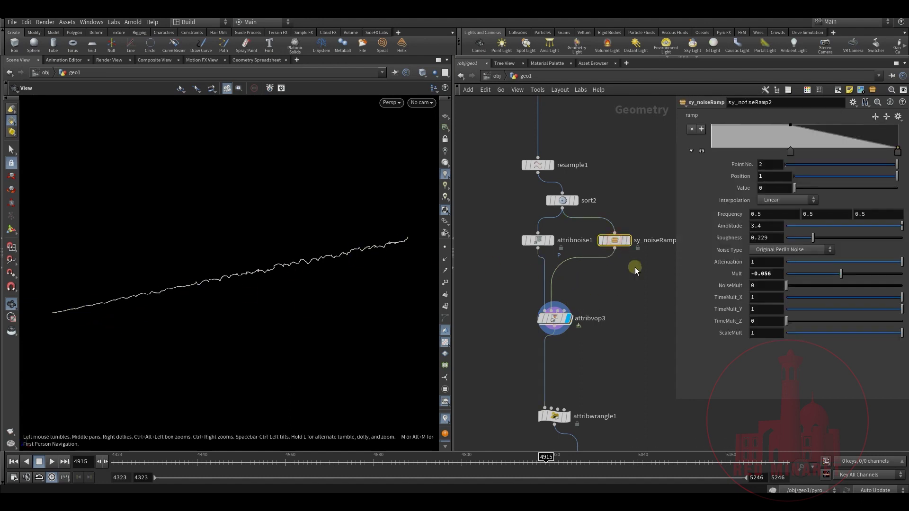
Step: Open the attribvop3 VEX network and move the mix1 node slightly lower
{"action": "double_click", "coordinate": [553, 318]}
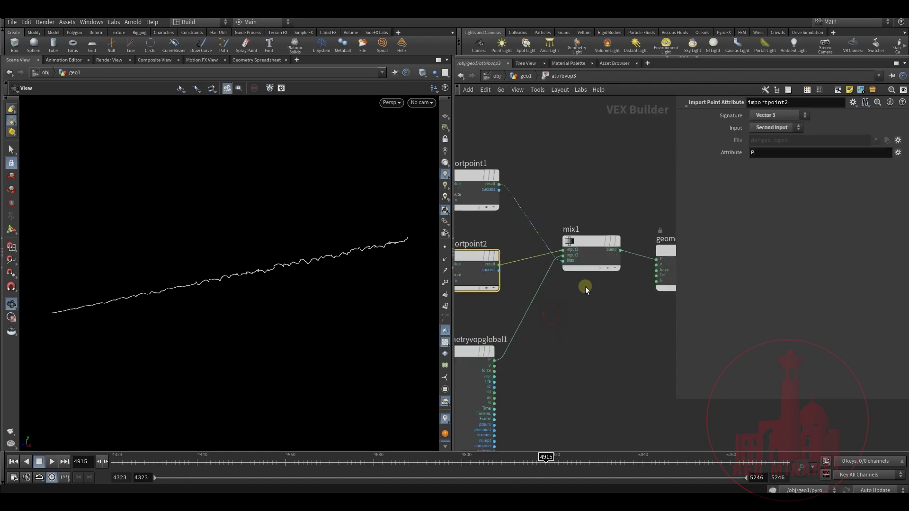
{"action": "middle_click_drag", "start_coordinate": [584, 318], "coordinate": [610, 339]}
{"action": "left_click_drag", "start_coordinate": [613, 266], "coordinate": [613, 285]}
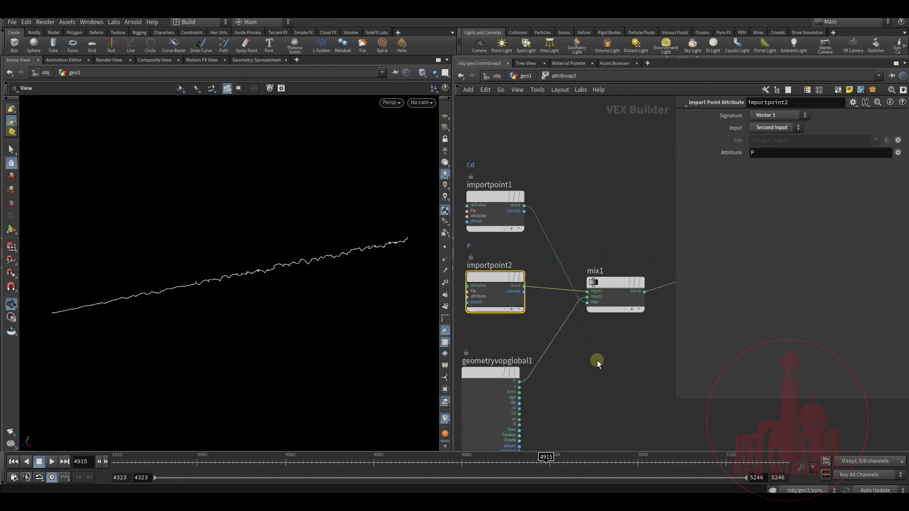
{"action": "scroll", "coordinate": [597, 363], "scroll_direction": "down", "scroll_amount": 3}
Step: Examine the importpoint1, importpoint2 and mix1 nodes and how they feed the geometry output
{"action": "mouse_move", "coordinate": [515, 226]}
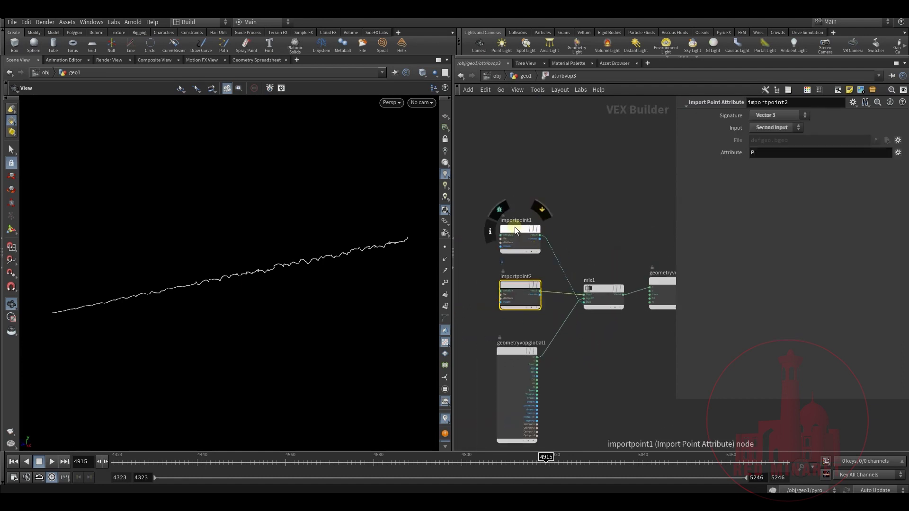
{"action": "mouse_move", "coordinate": [516, 287]}
{"action": "left_mouse_down"}
{"action": "mouse_move", "coordinate": [507, 283]}
{"action": "mouse_move", "coordinate": [515, 286]}
{"action": "left_mouse_up"}
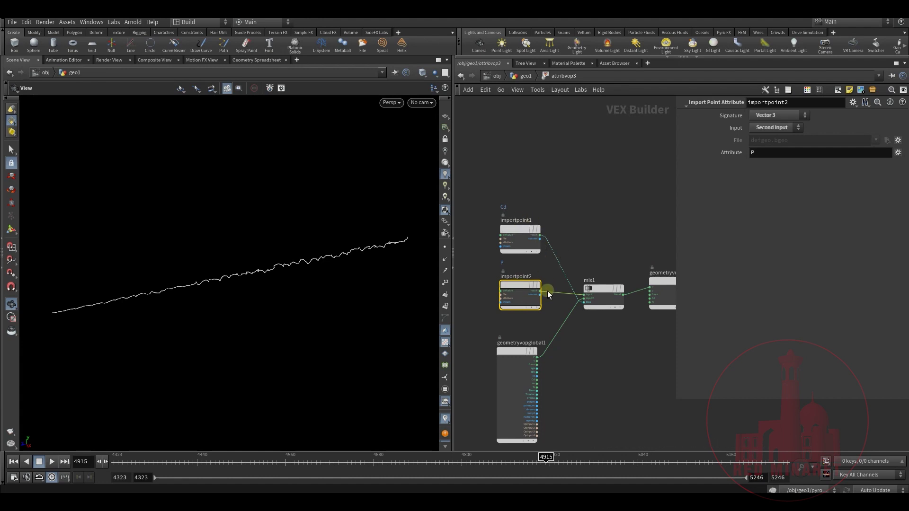
{"action": "left_click", "coordinate": [599, 287]}
{"action": "middle_click_drag", "start_coordinate": [564, 379], "coordinate": [515, 375]}
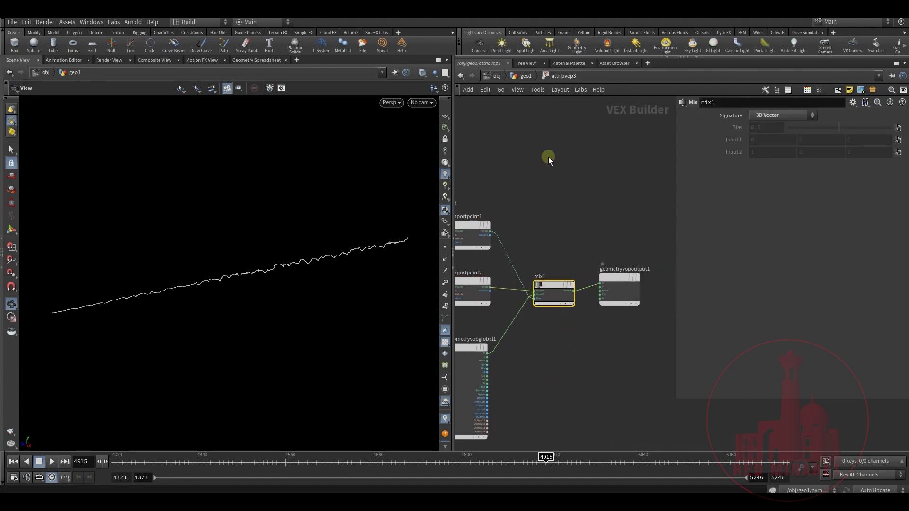
Step: Return to the geo1 network and show the sy_noiseRamp2 parameters
{"action": "left_click", "coordinate": [525, 76]}
{"action": "left_click", "coordinate": [614, 240]}
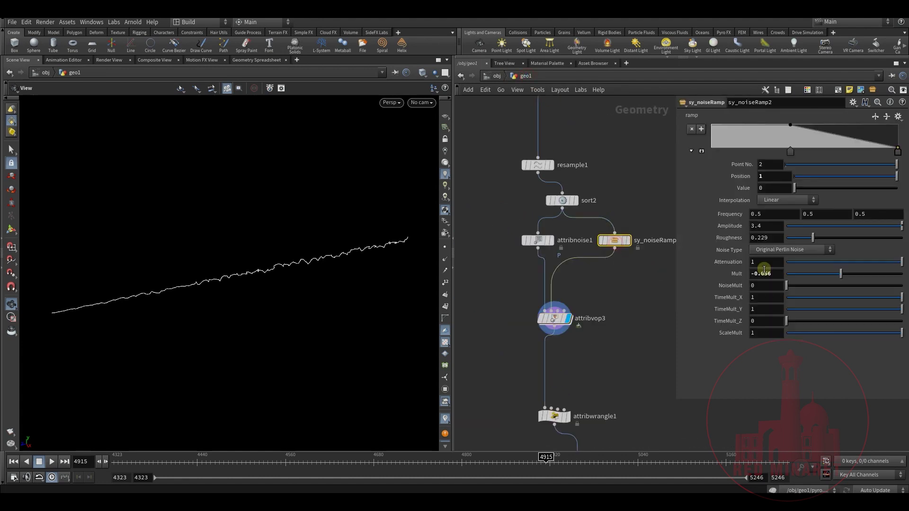
Step: Try a different Mult value on sy_noiseRamp2 and undo it
{"action": "left_click_drag", "start_coordinate": [838, 277], "coordinate": [829, 274]}
{"action": "key", "text": "ctrl+z"}
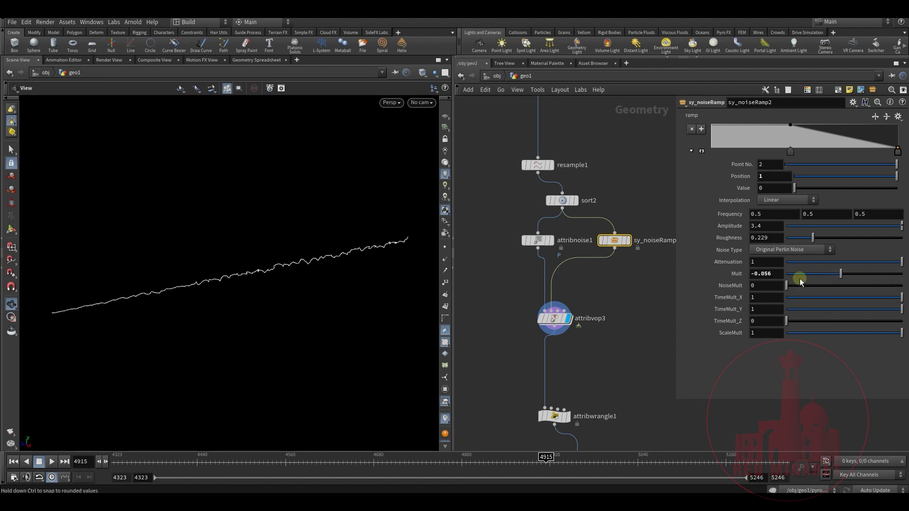
Step: Inspect attribwrangle1, then display the polywire1 result with its wire parameters
{"action": "middle_click_drag", "start_coordinate": [578, 341], "coordinate": [608, 268]}
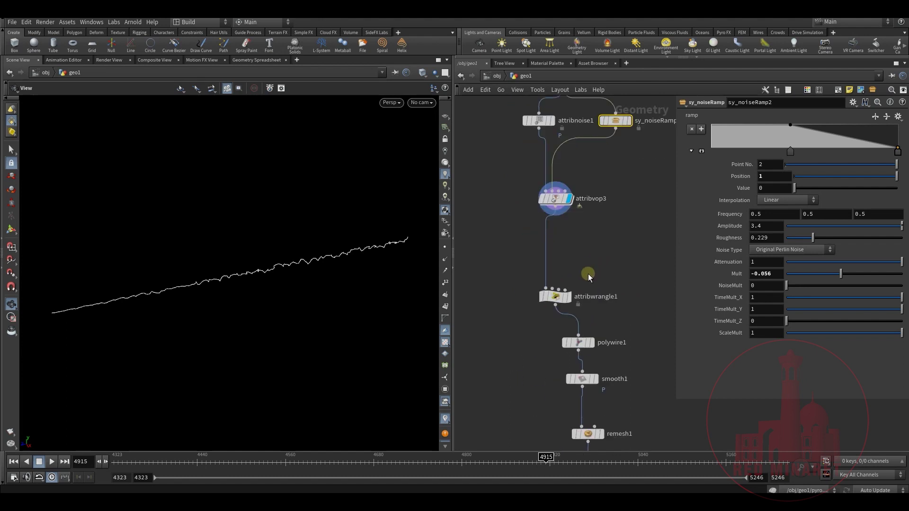
{"action": "left_click", "coordinate": [568, 297]}
{"action": "left_click", "coordinate": [557, 296]}
{"action": "middle_click_drag", "start_coordinate": [619, 345], "coordinate": [618, 257]}
{"action": "left_click", "coordinate": [599, 246]}
{"action": "left_click", "coordinate": [577, 256]}
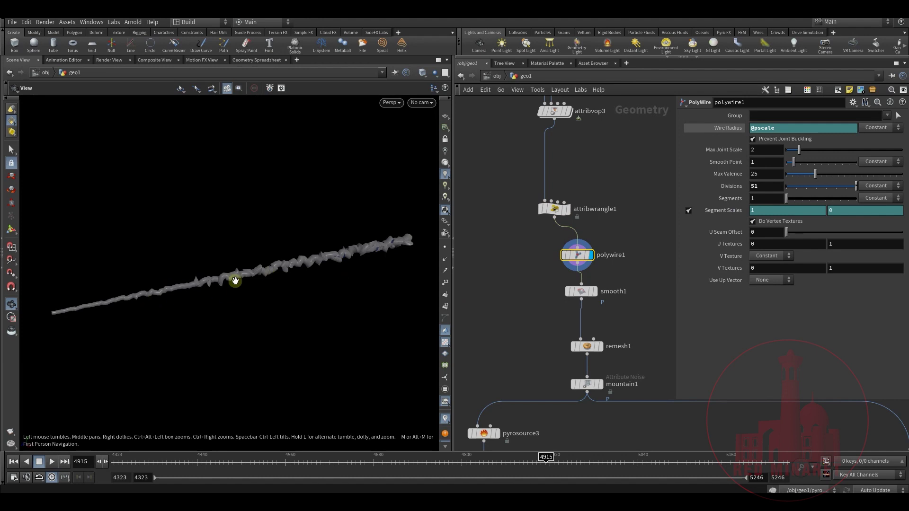
Step: Display the smooth1, remesh1 and mountain1 results in turn, checking the smoothing and remeshing parameters
{"action": "left_click", "coordinate": [594, 291]}
{"action": "left_click", "coordinate": [580, 291]}
{"action": "middle_click_drag", "start_coordinate": [526, 284], "coordinate": [515, 211]}
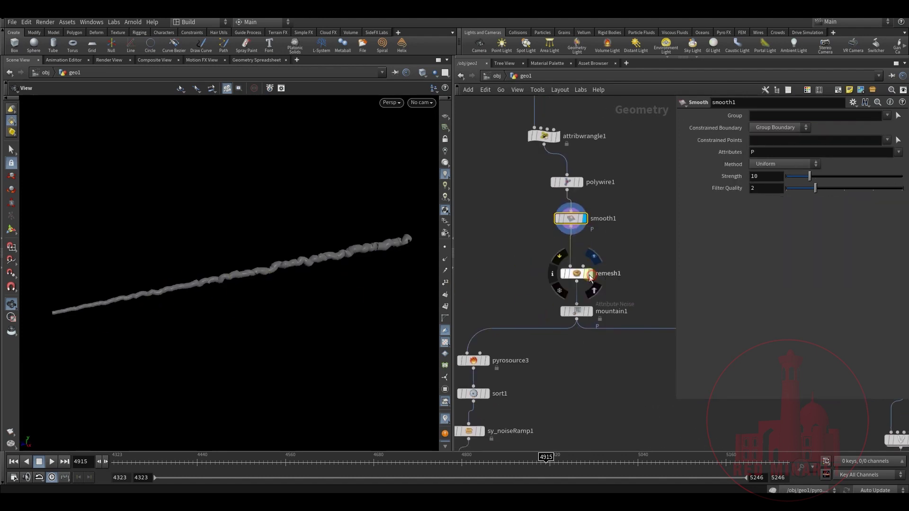
{"action": "left_click", "coordinate": [577, 277]}
{"action": "middle_click_drag", "start_coordinate": [524, 277], "coordinate": [505, 250]}
{"action": "left_click", "coordinate": [574, 289]}
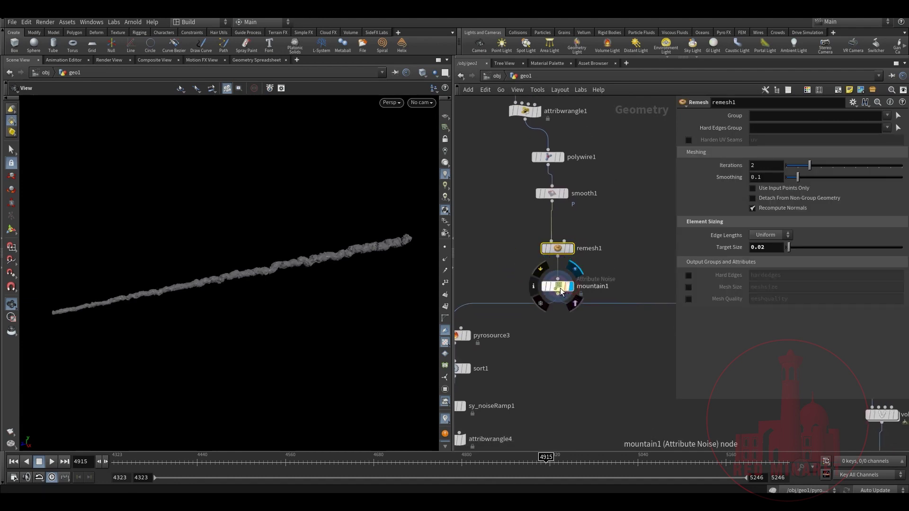
Step: Display the pyrosource3 points and examine its parameters and the Initialize source presets
{"action": "middle_click_drag", "start_coordinate": [490, 284], "coordinate": [590, 189]}
{"action": "mouse_move", "coordinate": [570, 247]}
{"action": "left_click", "coordinate": [555, 240]}
{"action": "middle_click_drag", "start_coordinate": [573, 157], "coordinate": [552, 186]}
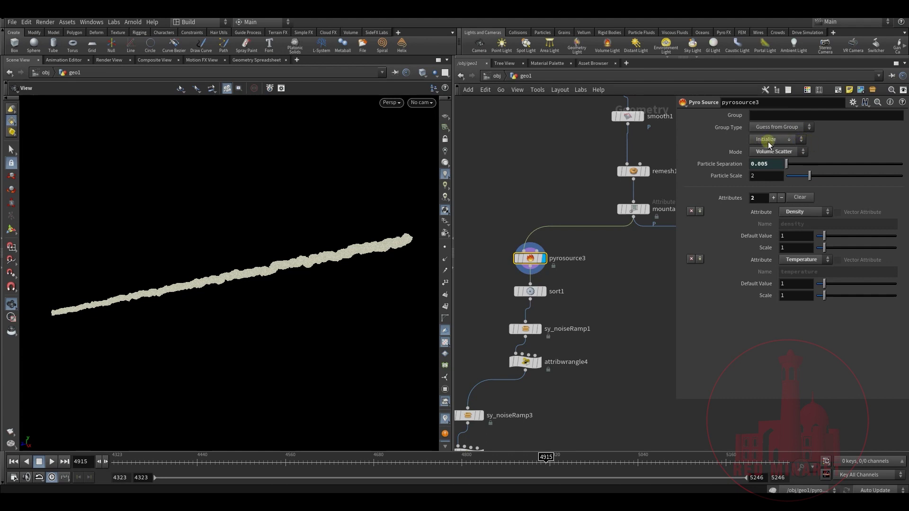
{"action": "left_click", "coordinate": [802, 141]}
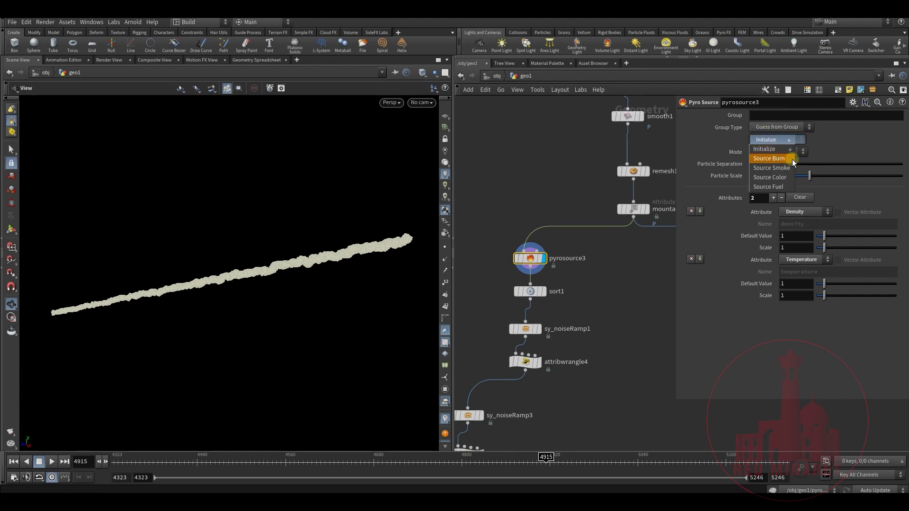
{"action": "left_click", "coordinate": [533, 184]}
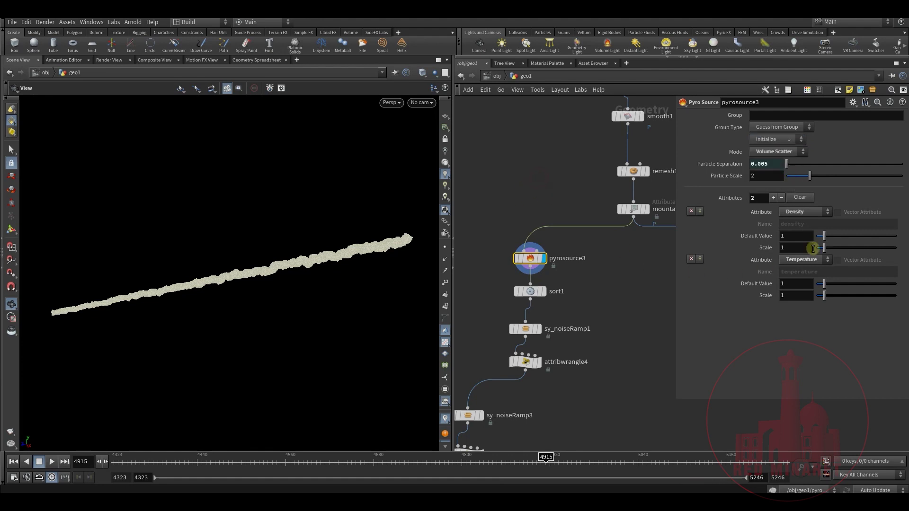
Step: Display the sort1 result and select the sy_noiseRamp1 and attribwrangle4 nodes below it
{"action": "middle_click_drag", "start_coordinate": [570, 283], "coordinate": [568, 234]}
{"action": "left_click", "coordinate": [542, 243]}
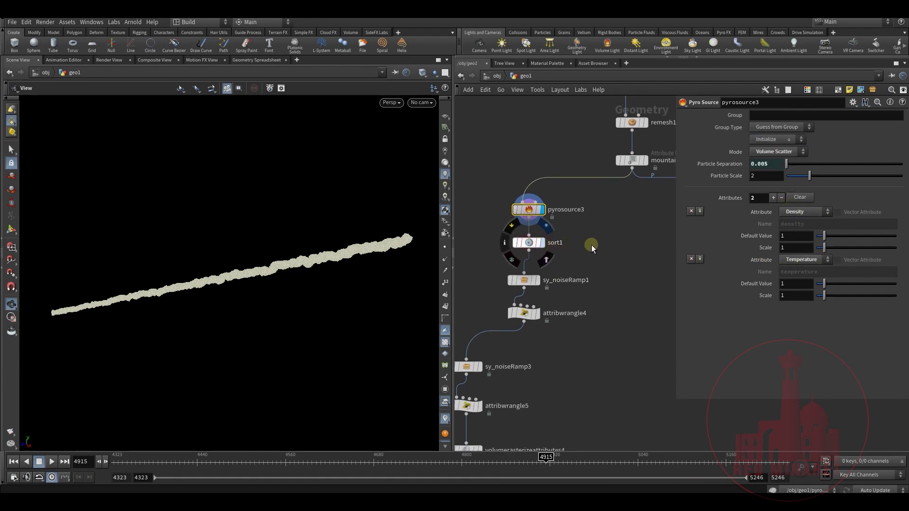
{"action": "middle_click_drag", "start_coordinate": [609, 313], "coordinate": [641, 213]}
{"action": "middle_click_drag", "start_coordinate": [572, 238], "coordinate": [565, 263]}
{"action": "left_click_drag", "start_coordinate": [612, 278], "coordinate": [515, 201]}
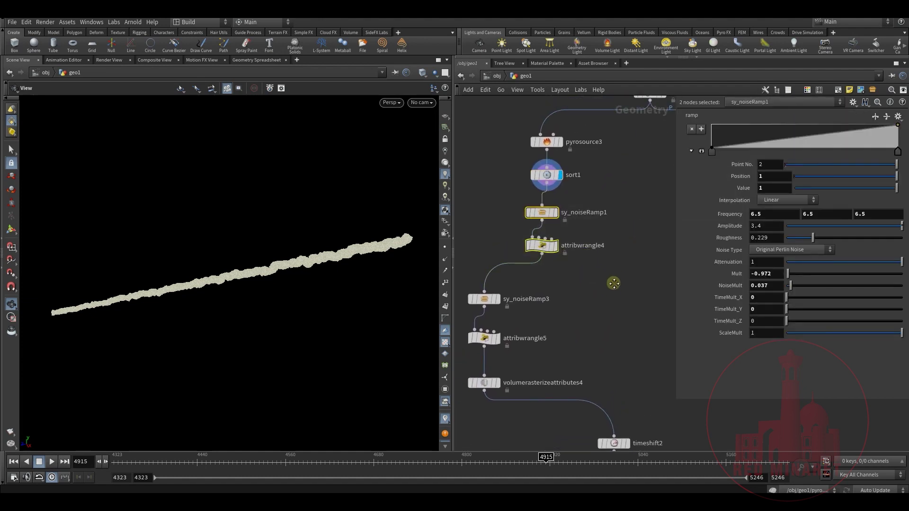
Step: Display the sy_noiseRamp1 result in the viewport and show that node's ramp and noise parameters
{"action": "middle_click_drag", "start_coordinate": [551, 226], "coordinate": [544, 242]}
{"action": "mouse_move", "coordinate": [555, 229]}
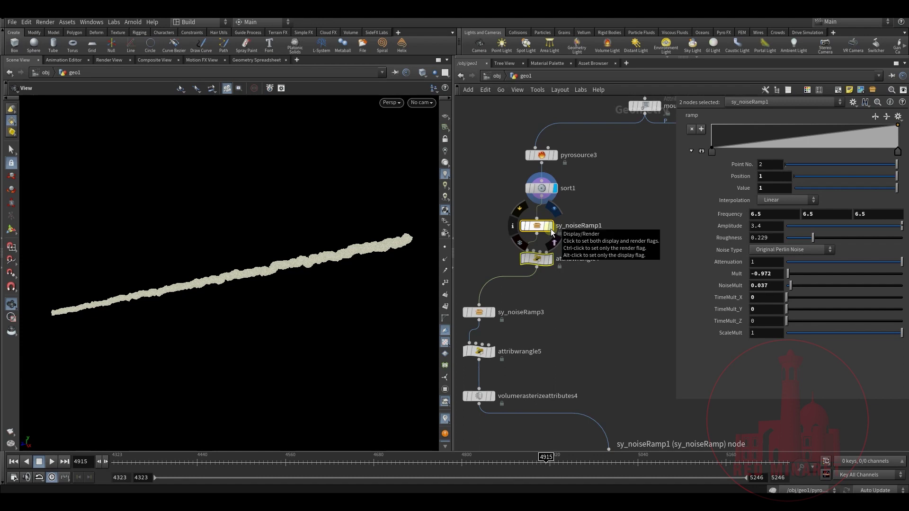
{"action": "left_click", "coordinate": [552, 231]}
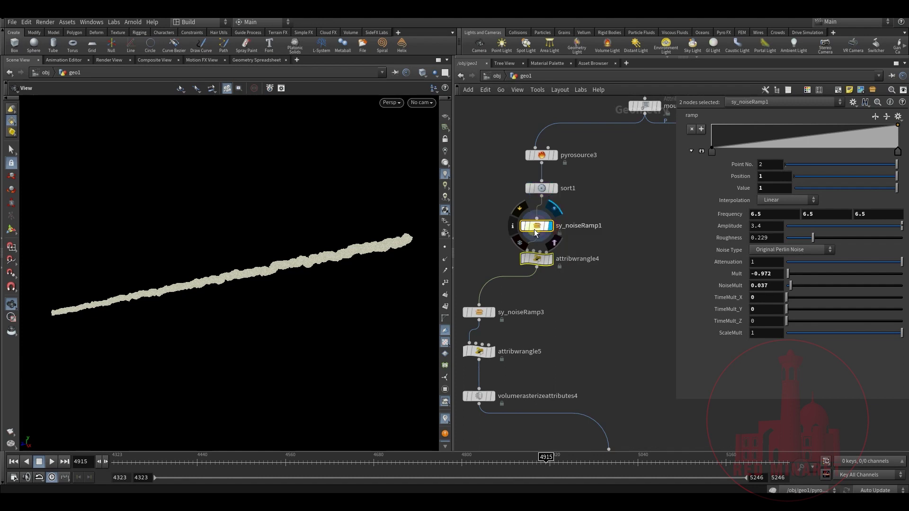
{"action": "left_click", "coordinate": [539, 228]}
{"action": "mouse_move", "coordinate": [545, 228]}
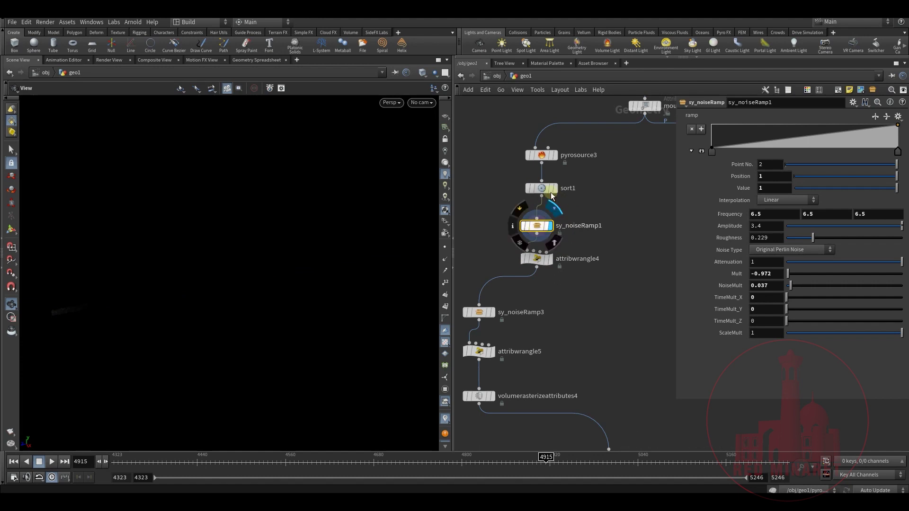
Step: Check the pyrosource3 node information and the temperature expression in attribwrangle4
{"action": "mouse_move", "coordinate": [542, 156]}
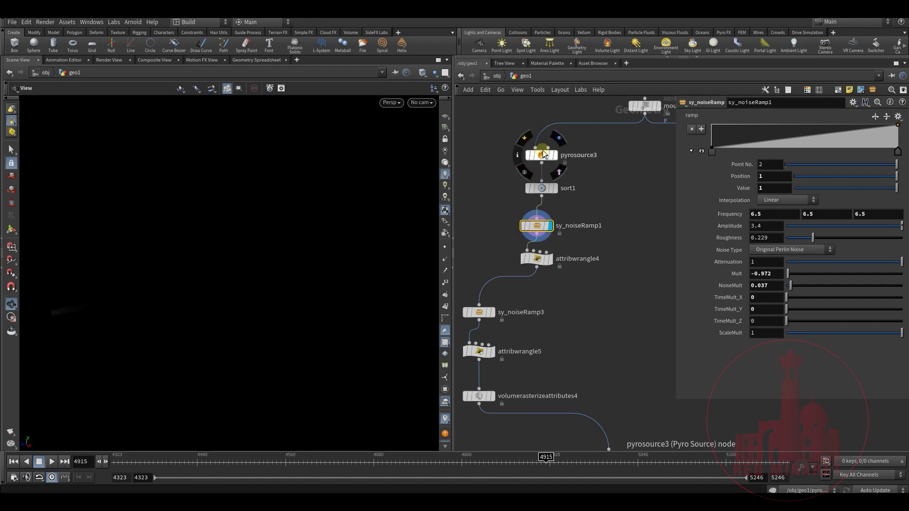
{"action": "middle_click", "coordinate": [542, 154]}
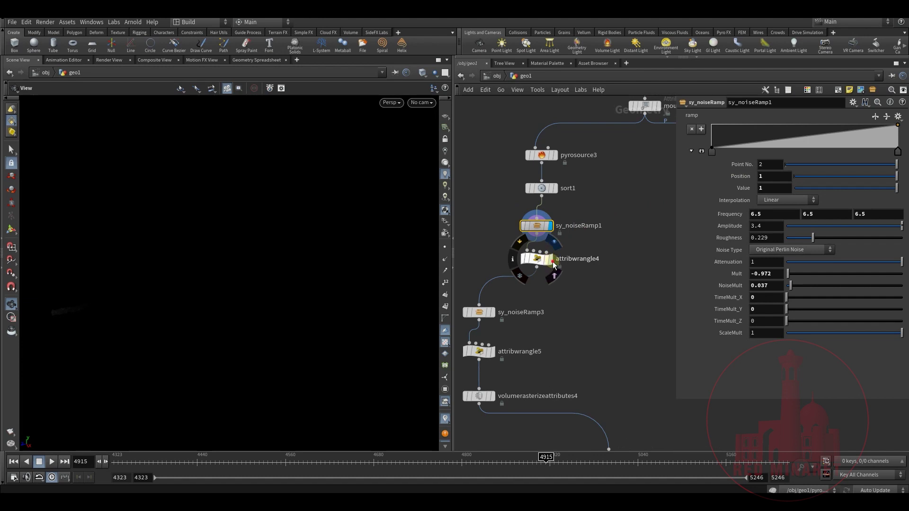
{"action": "left_click", "coordinate": [540, 267]}
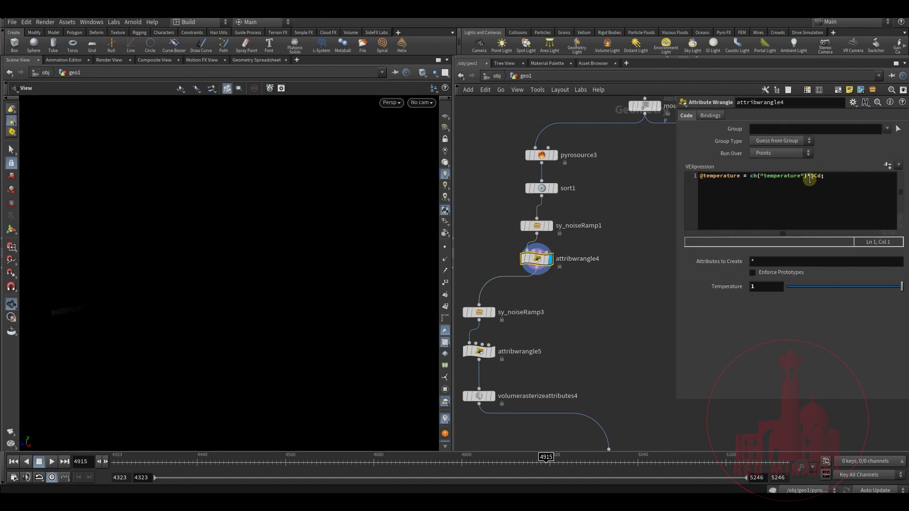
{"action": "left_click", "coordinate": [536, 226]}
Step: Display sy_noiseRamp3 with its ramp settings, followed by attribwrangle5 with its density expression
{"action": "middle_click_drag", "start_coordinate": [525, 289], "coordinate": [546, 258]}
{"action": "left_click", "coordinate": [512, 281]}
{"action": "left_click", "coordinate": [499, 283]}
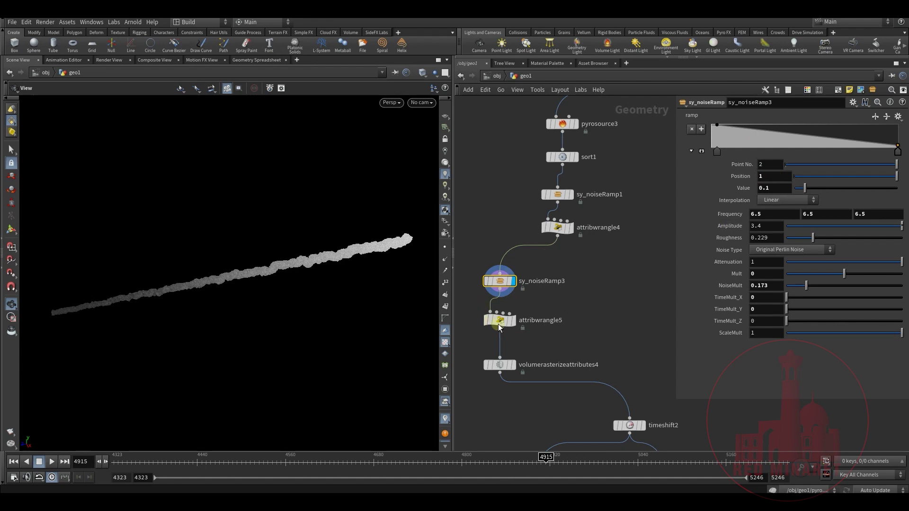
{"action": "left_click", "coordinate": [515, 305]}
{"action": "left_click", "coordinate": [498, 323]}
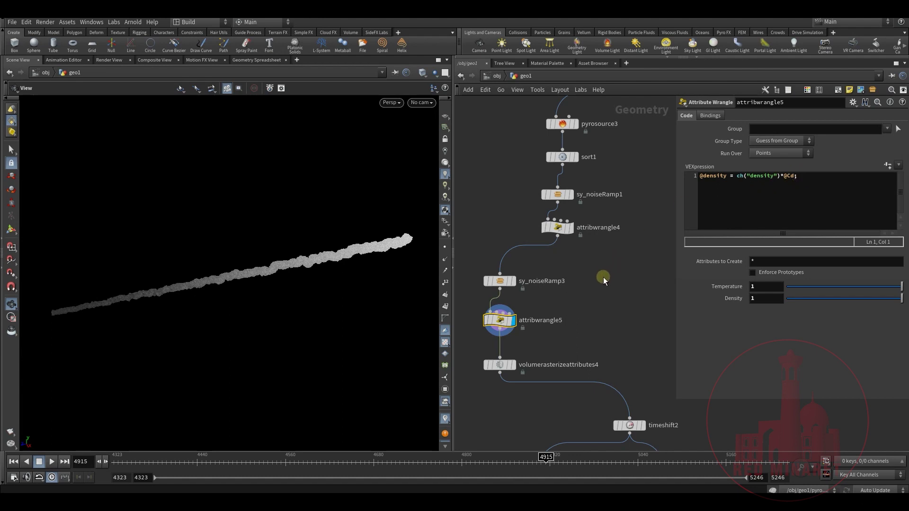
Step: Display the volumerasterizeattributes4 volume and the timeshift2 result, examining the parameters of both nodes
{"action": "middle_click_drag", "start_coordinate": [602, 290], "coordinate": [635, 210]}
{"action": "left_click", "coordinate": [547, 285]}
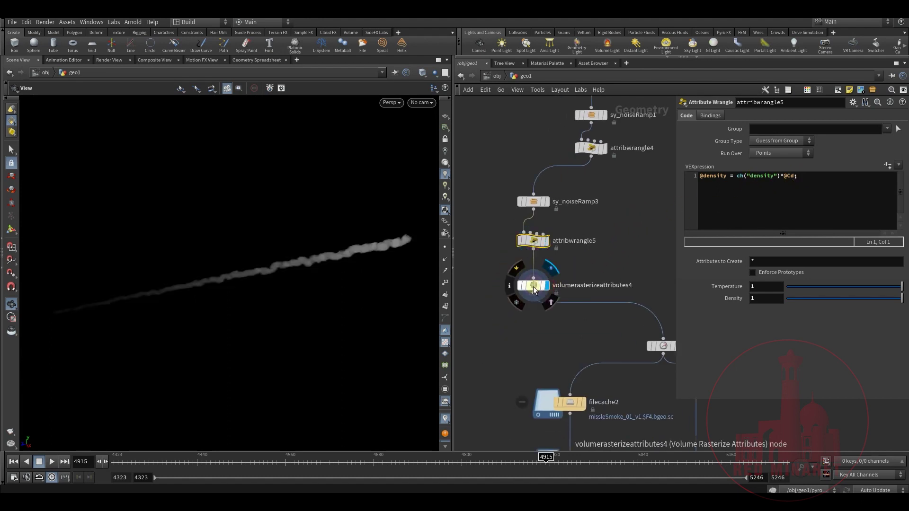
{"action": "left_click", "coordinate": [533, 286]}
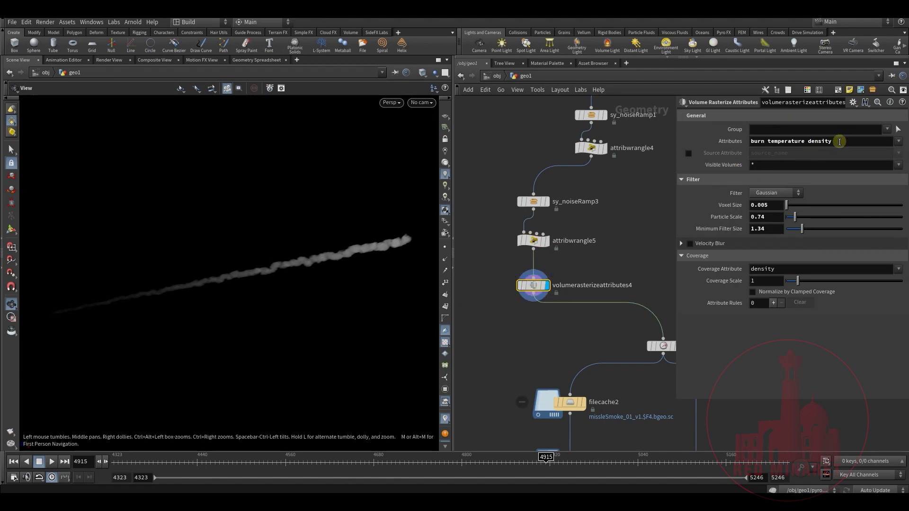
{"action": "middle_click_drag", "start_coordinate": [589, 345], "coordinate": [504, 270]}
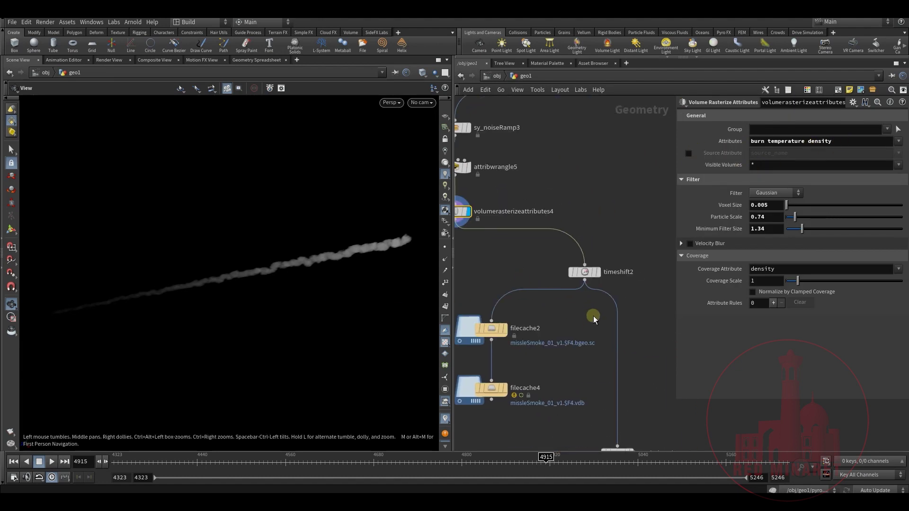
{"action": "middle_click_drag", "start_coordinate": [594, 318], "coordinate": [577, 288]}
{"action": "left_click", "coordinate": [568, 242]}
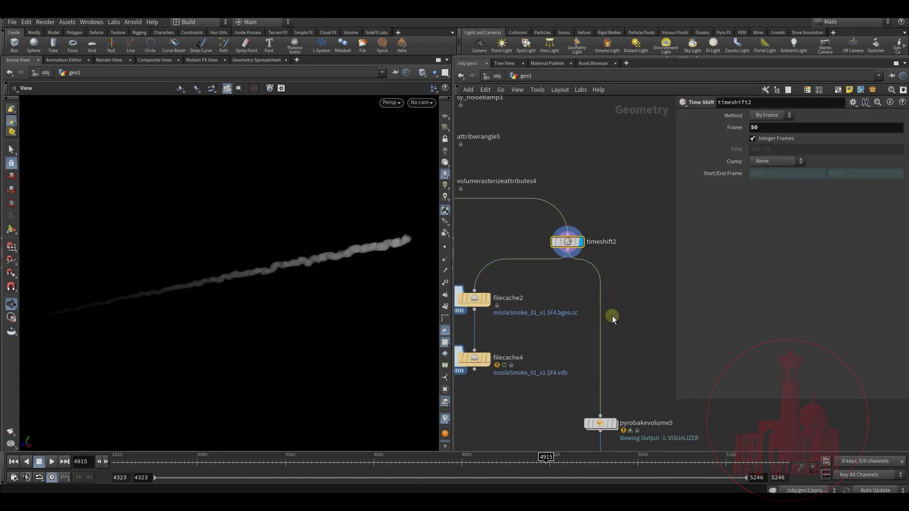
Step: Display the SMOKE null's output and show the pyrobakevolume5 smoke parameters
{"action": "middle_click_drag", "start_coordinate": [612, 316], "coordinate": [578, 210]}
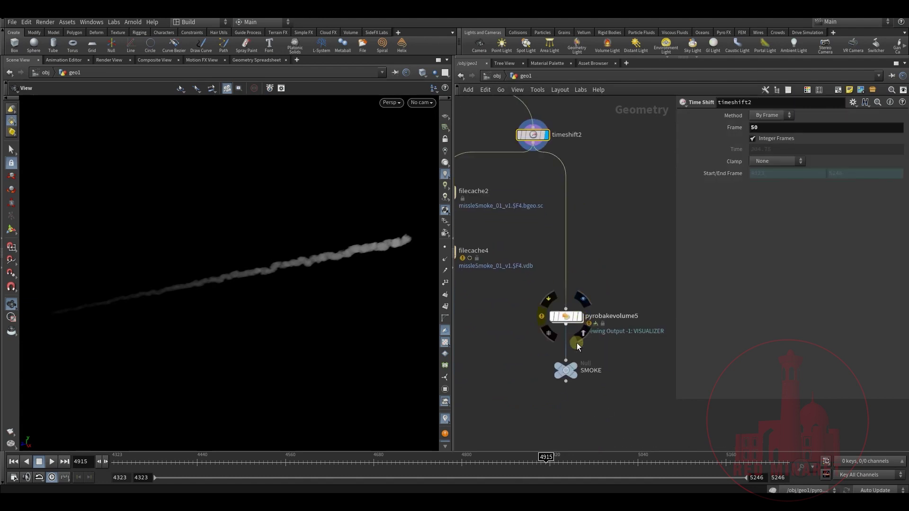
{"action": "left_click", "coordinate": [574, 368]}
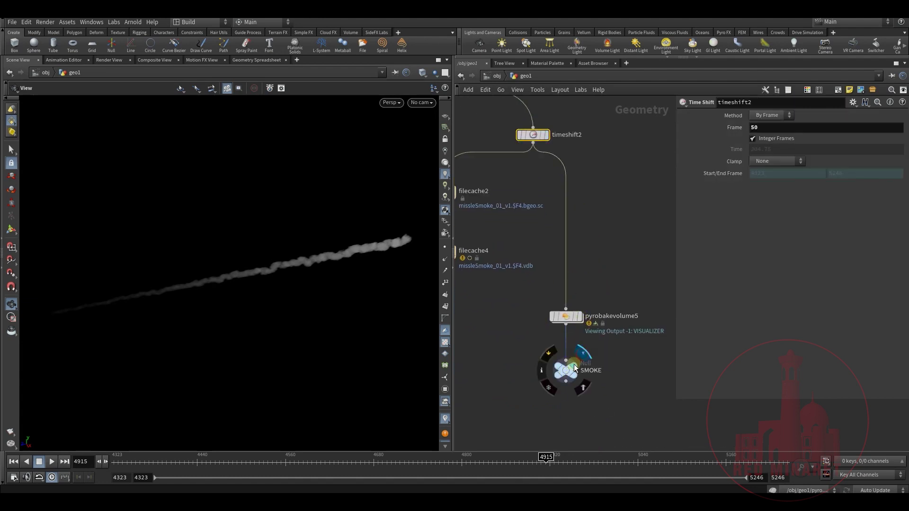
{"action": "left_click", "coordinate": [570, 321]}
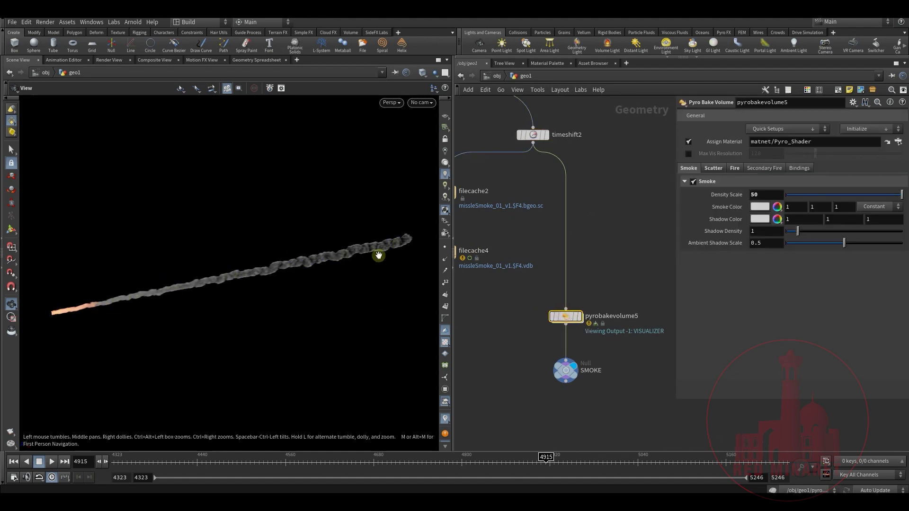
Step: Review the node chain from pyrosource3 down to timeshift2 against the baked smoke and fire result
{"action": "middle_click_drag", "start_coordinate": [608, 163], "coordinate": [610, 304]}
{"action": "scroll", "coordinate": [606, 294], "scroll_direction": "down", "scroll_amount": 2}
{"action": "middle_click_drag", "start_coordinate": [581, 228], "coordinate": [598, 268]}
{"action": "middle_click_drag", "start_coordinate": [574, 211], "coordinate": [591, 282]}
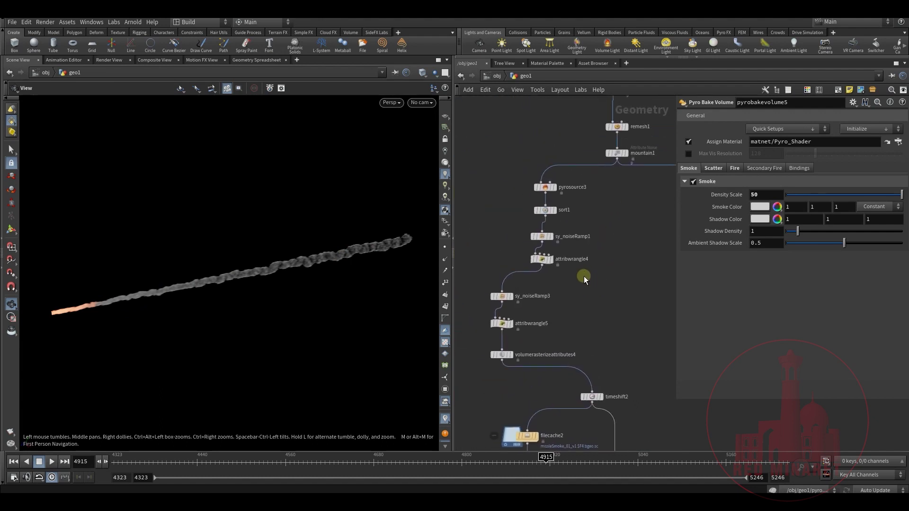
{"action": "scroll", "coordinate": [585, 275], "scroll_direction": "up", "scroll_amount": 2}
{"action": "middle_click_drag", "start_coordinate": [564, 314], "coordinate": [590, 287]}
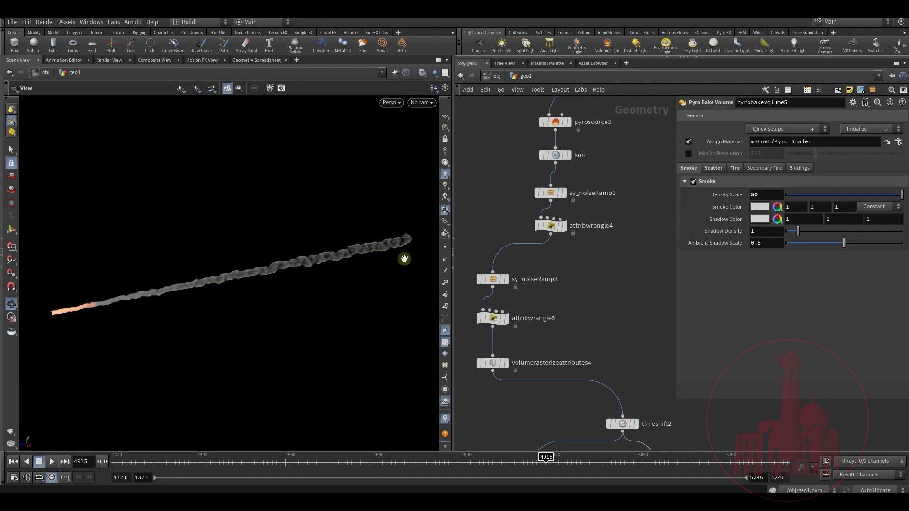
Step: Add sy_noiseRamp3 ramp points at about 0.107 (value 0.042), 0.336 (value 0) and 0.906 (value 0)
{"action": "middle_click_drag", "start_coordinate": [594, 275], "coordinate": [612, 278]}
{"action": "left_click", "coordinate": [507, 271]}
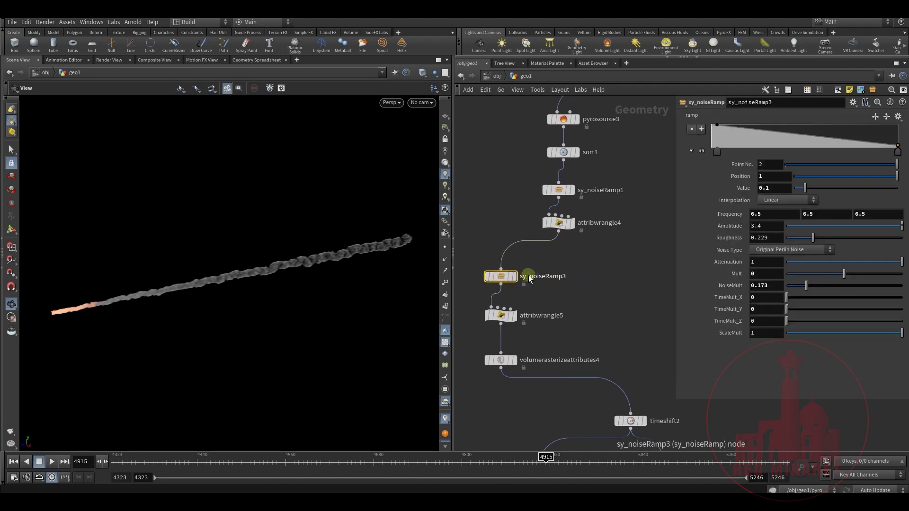
{"action": "left_click", "coordinate": [733, 149]}
{"action": "left_click_drag", "start_coordinate": [733, 151], "coordinate": [731, 148]}
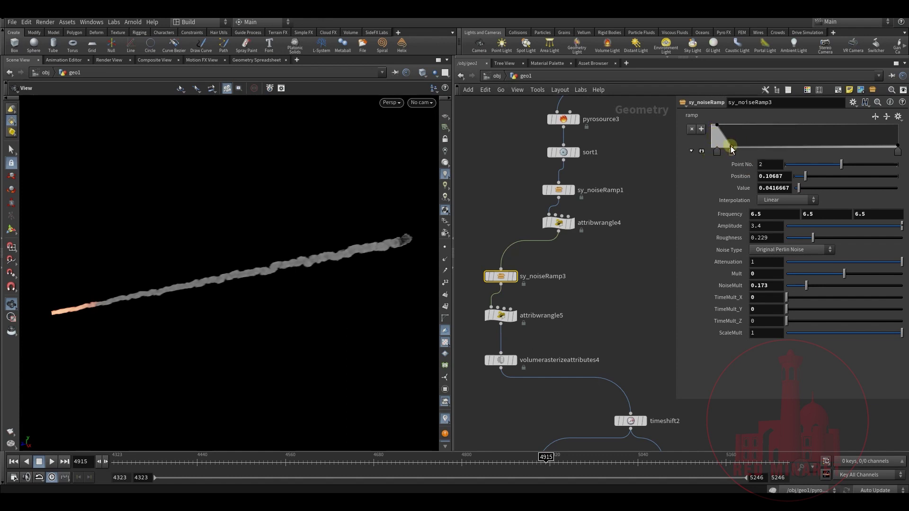
{"action": "left_click", "coordinate": [774, 152]}
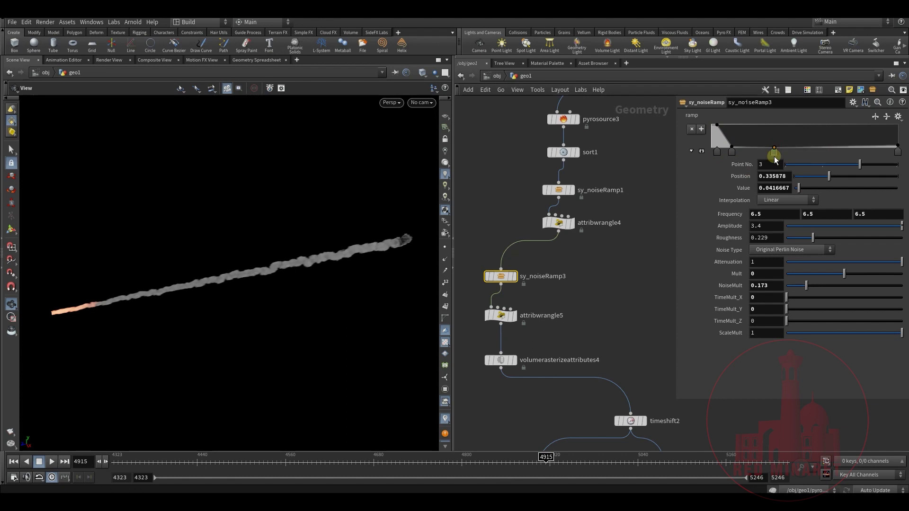
{"action": "left_click_drag", "start_coordinate": [835, 154], "coordinate": [844, 156]}
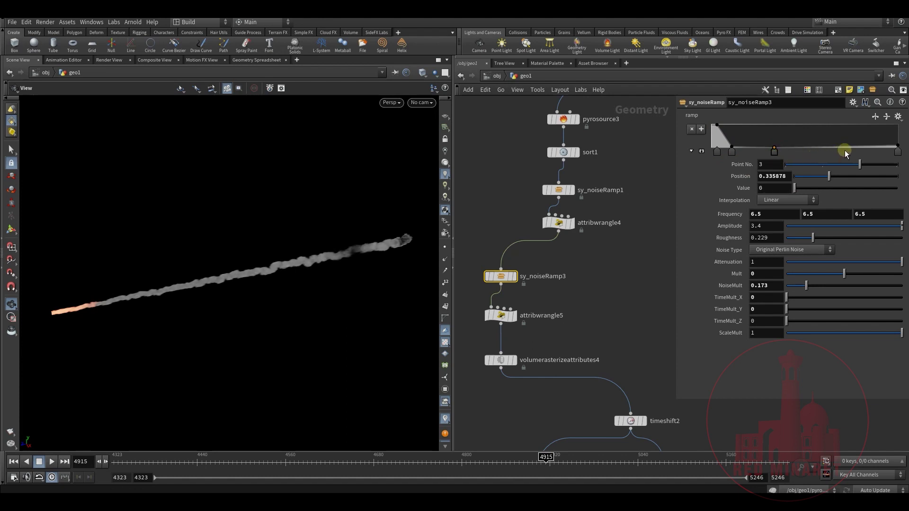
{"action": "left_click_drag", "start_coordinate": [879, 158], "coordinate": [878, 157]}
{"action": "left_click", "coordinate": [600, 255]}
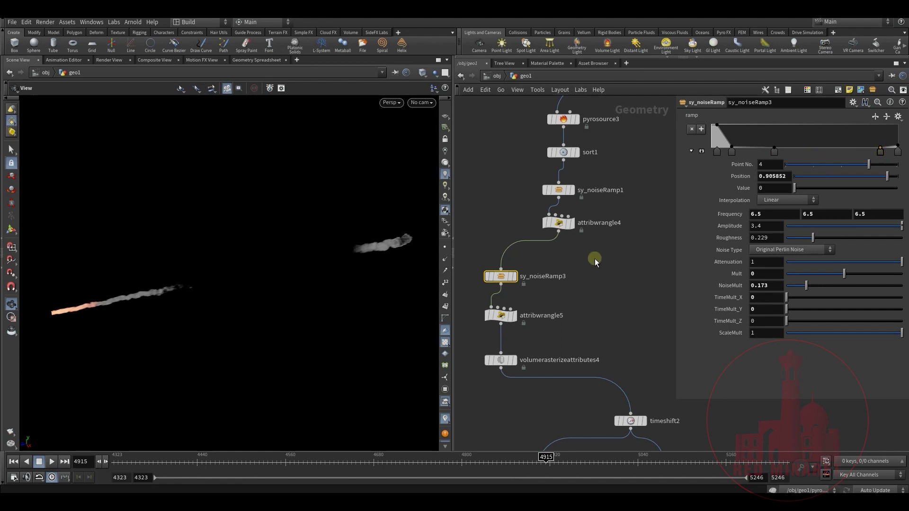
Step: Set the Mult of sy_noiseRamp1 to 0
{"action": "middle_click_drag", "start_coordinate": [627, 215], "coordinate": [618, 235]}
{"action": "left_click", "coordinate": [549, 208]}
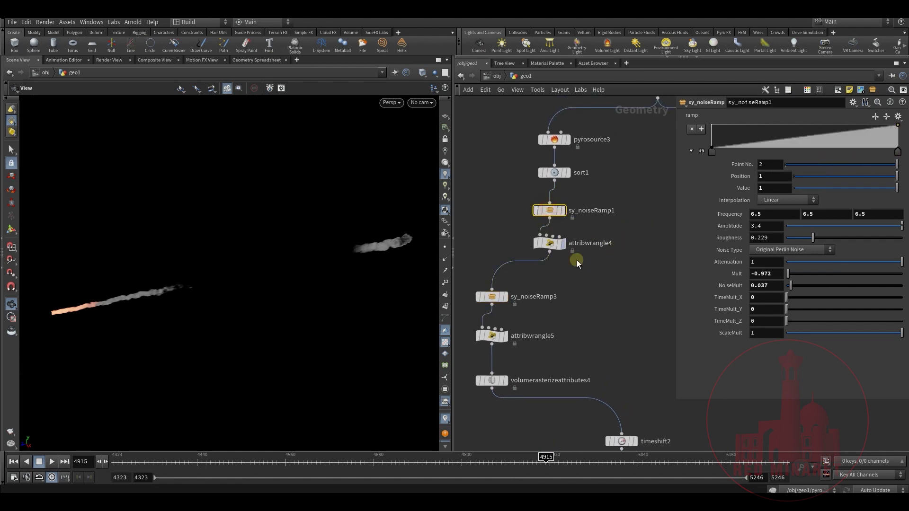
{"action": "left_click", "coordinate": [608, 282]}
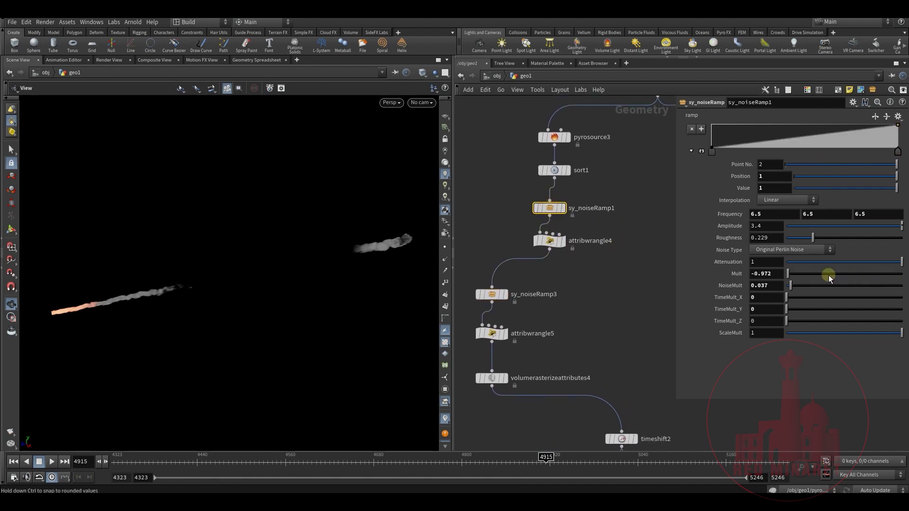
{"action": "left_click_drag", "start_coordinate": [830, 273], "coordinate": [839, 274]}
{"action": "left_click", "coordinate": [844, 272]}
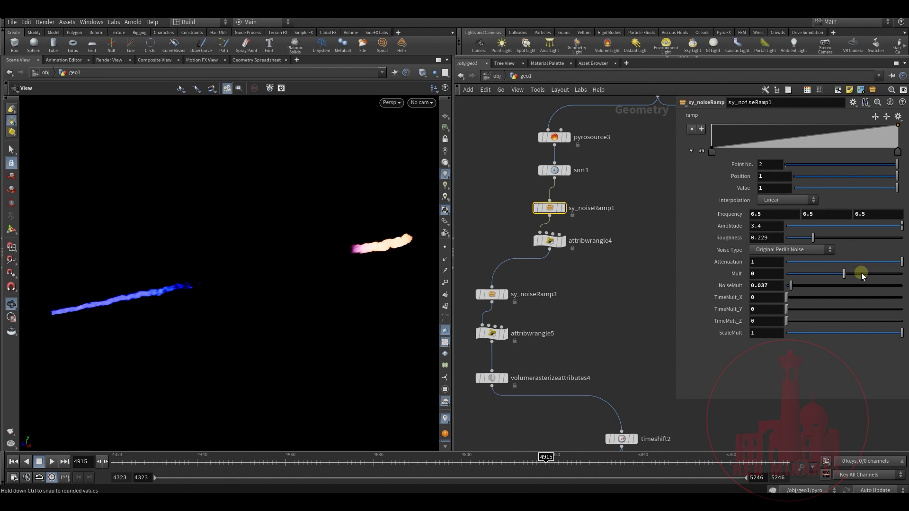
Step: Remove the sy_noiseRamp3 ramp points at about 0.107 and 0.336
{"action": "middle_click_drag", "start_coordinate": [473, 321], "coordinate": [466, 310]}
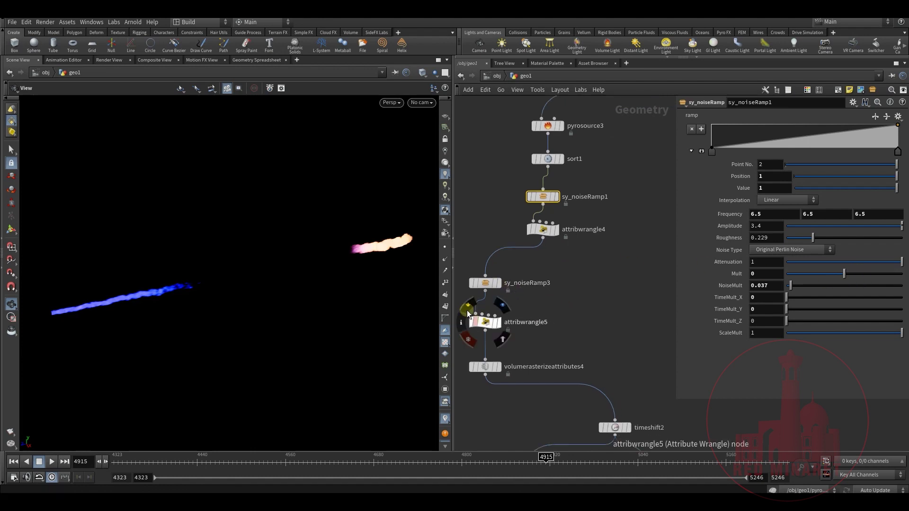
{"action": "left_click", "coordinate": [486, 281]}
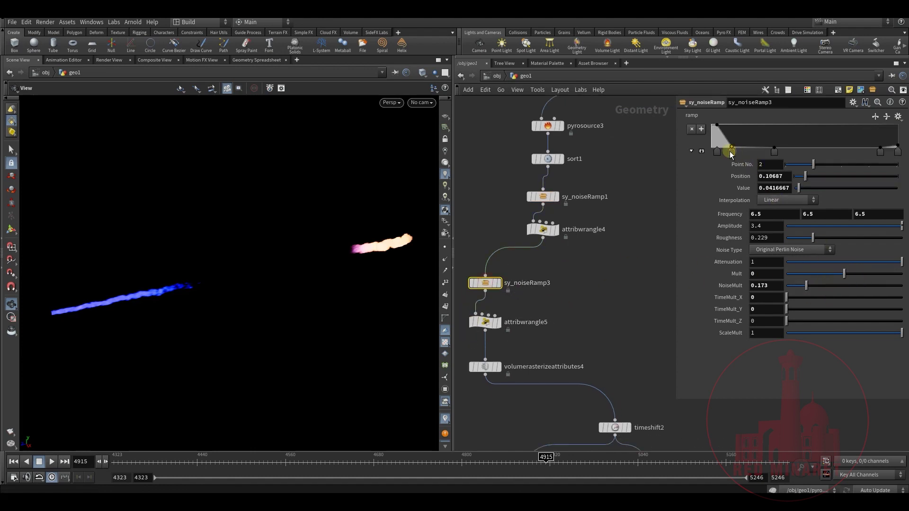
{"action": "key", "text": "ctrl+z"}
{"action": "left_click_drag", "start_coordinate": [770, 152], "coordinate": [774, 153]}
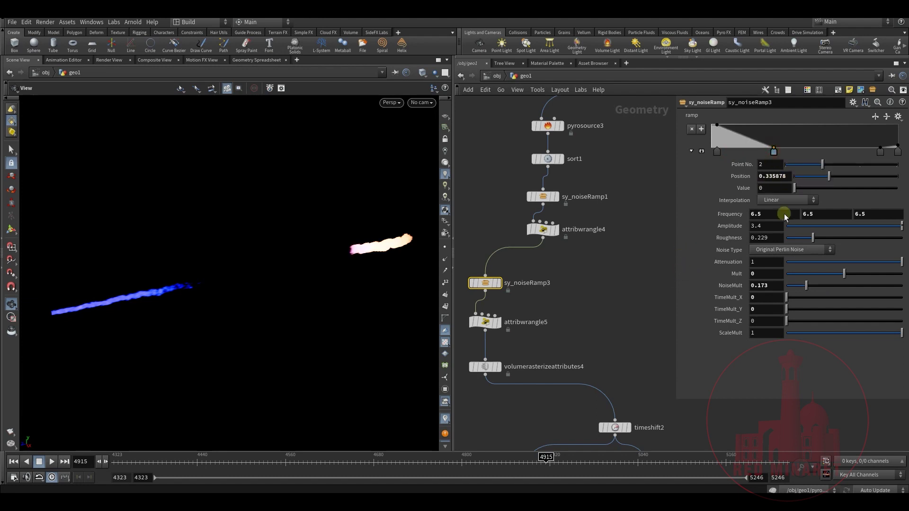
{"action": "key", "text": "ctrl+z"}
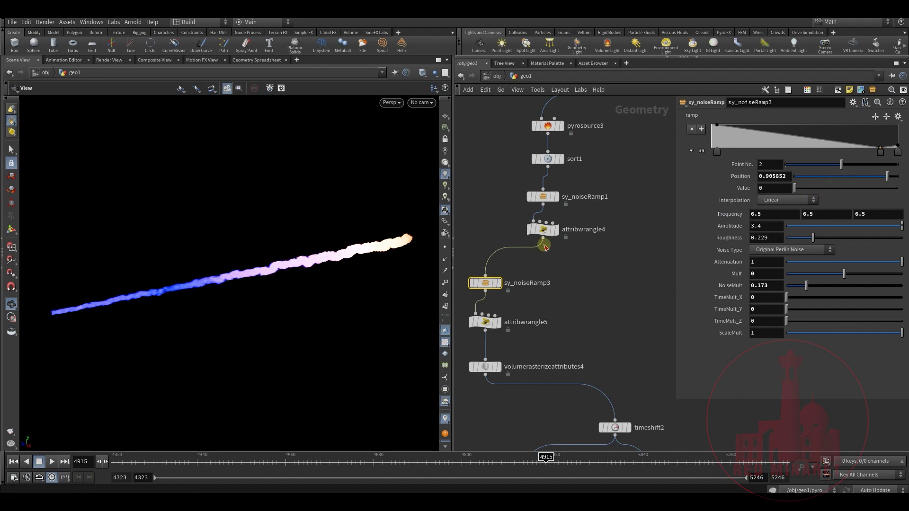
Step: Set the Mult of sy_noiseRamp1 to -0.902
{"action": "left_click", "coordinate": [542, 196]}
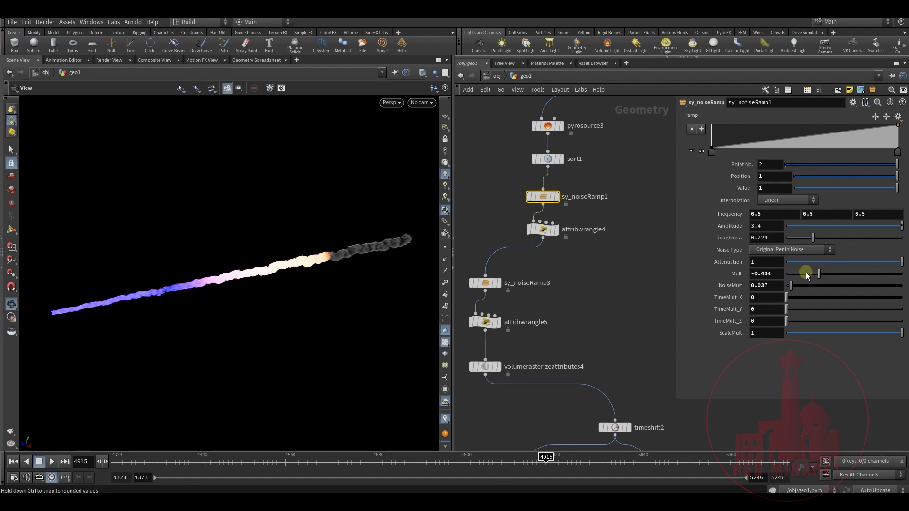
{"action": "left_click_drag", "start_coordinate": [794, 271], "coordinate": [791, 271]}
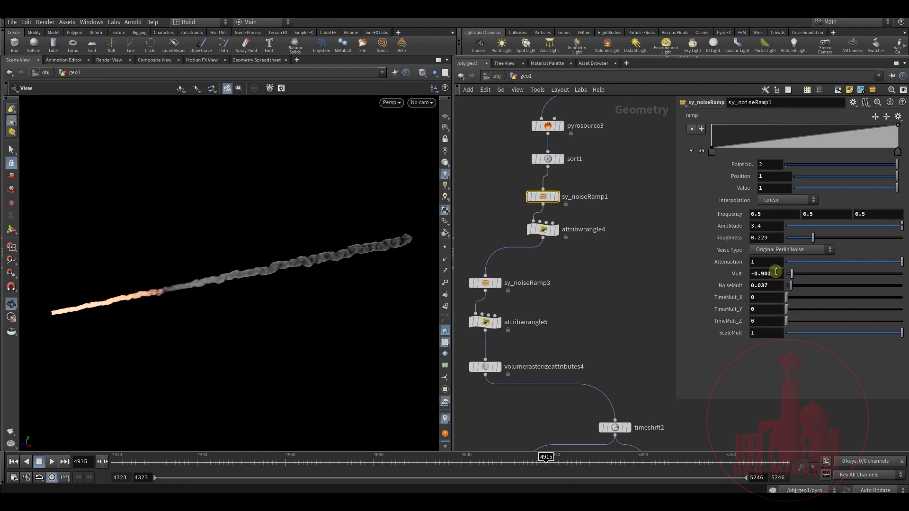
Step: Undo the recent Mult changes on sy_noiseRamp1 and the ramp point removals on sy_noiseRamp3
{"action": "middle_click_drag", "start_coordinate": [612, 310], "coordinate": [592, 333]}
{"action": "left_click", "coordinate": [615, 283]}
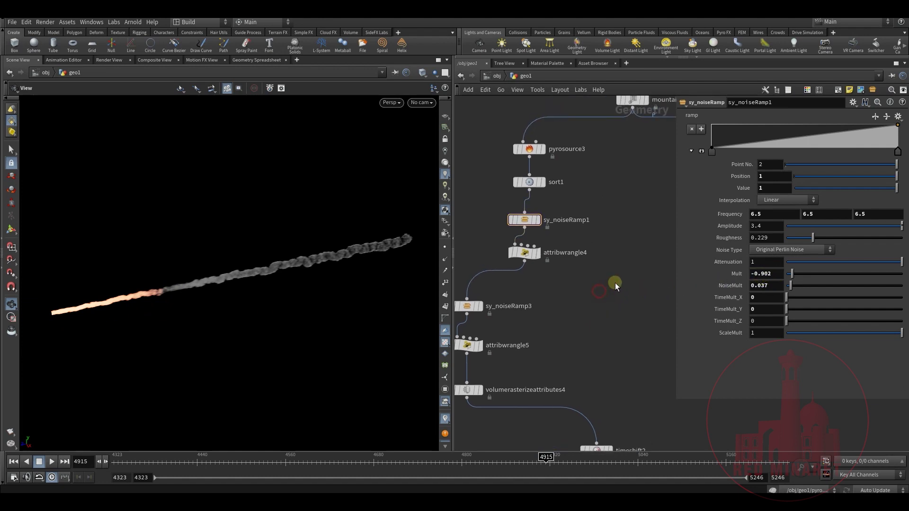
{"action": "middle_click_drag", "start_coordinate": [615, 282], "coordinate": [600, 315]}
{"action": "key", "text": "ctrl+z"}
{"action": "key", "text": "ctrl+z"}
{"action": "key", "text": "ctrl+z"}
{"action": "key", "text": "ctrl+z"}
{"action": "key", "text": "ctrl+z"}
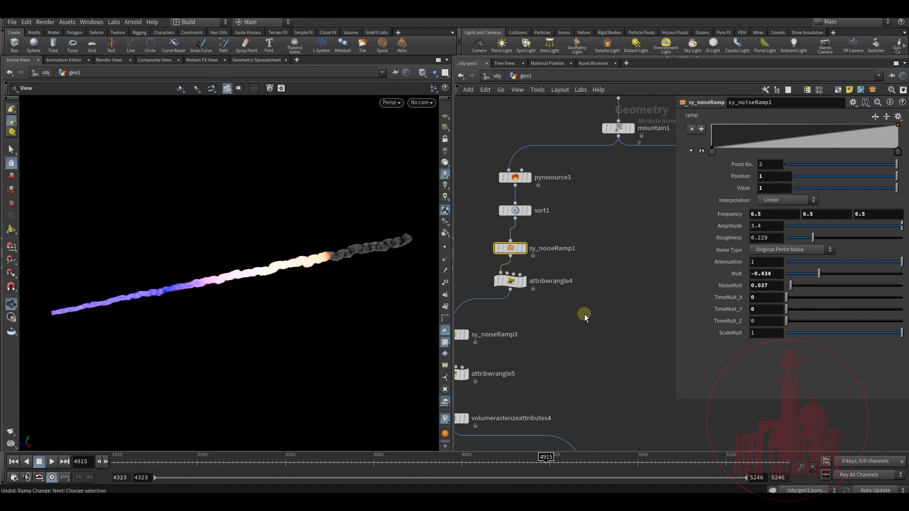
{"action": "key", "text": "ctrl+z"}
{"action": "key", "text": "ctrl+z"}
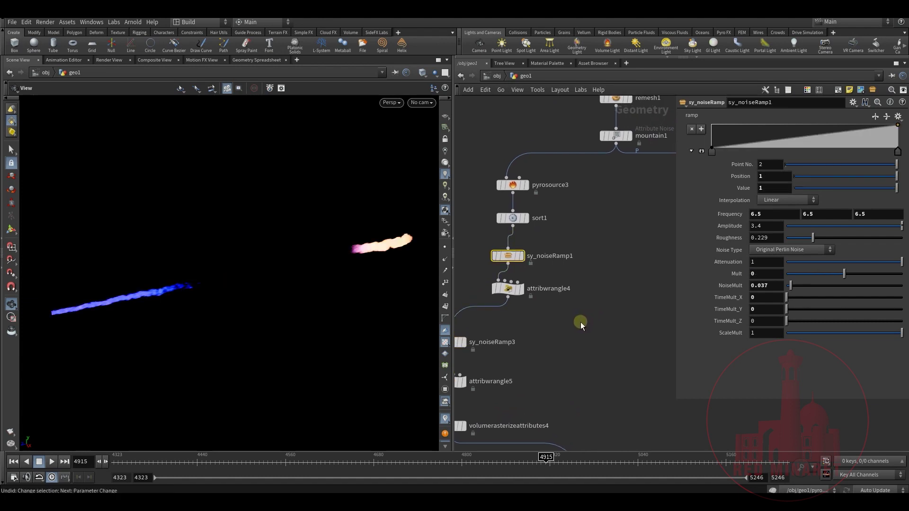
{"action": "key", "text": "ctrl+z"}
{"action": "key", "text": "ctrl+z"}
{"action": "key", "text": "ctrl+z"}
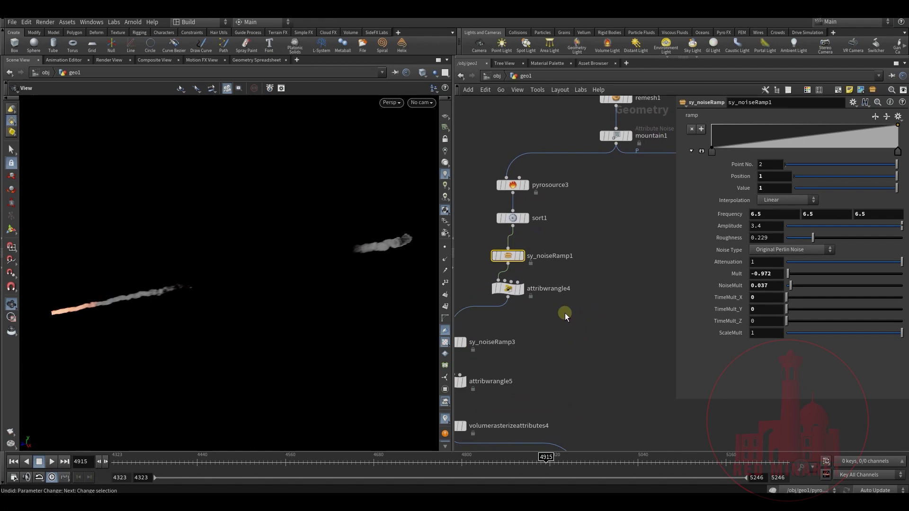
Step: Delete the sy_noiseRamp3 ramp points at about 0.107, 0.336 and 0.906, leaving only the start and end points
{"action": "middle_click_drag", "start_coordinate": [497, 264], "coordinate": [521, 233]}
{"action": "left_click", "coordinate": [474, 311]}
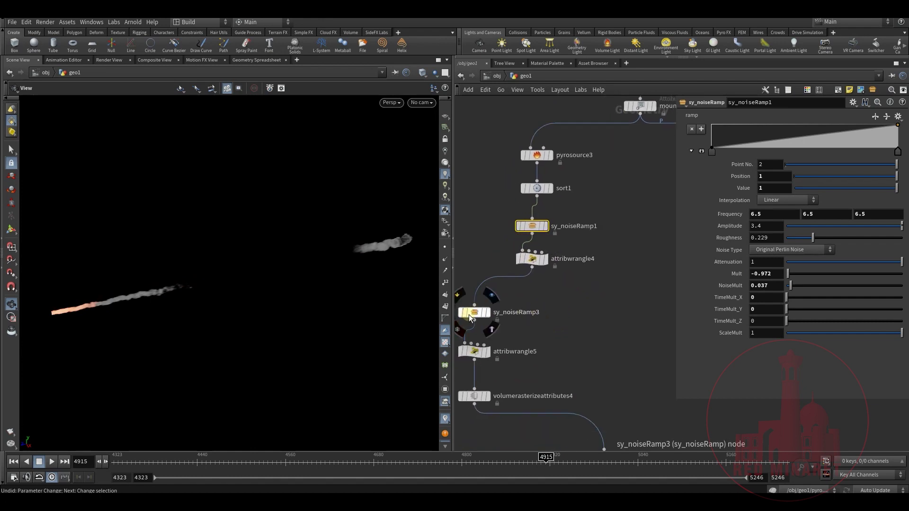
{"action": "mouse_move", "coordinate": [732, 152]}
{"action": "left_mouse_down"}
{"action": "mouse_move", "coordinate": [770, 204]}
{"action": "mouse_move", "coordinate": [774, 151]}
{"action": "left_mouse_up"}
{"action": "left_click", "coordinate": [774, 152]}
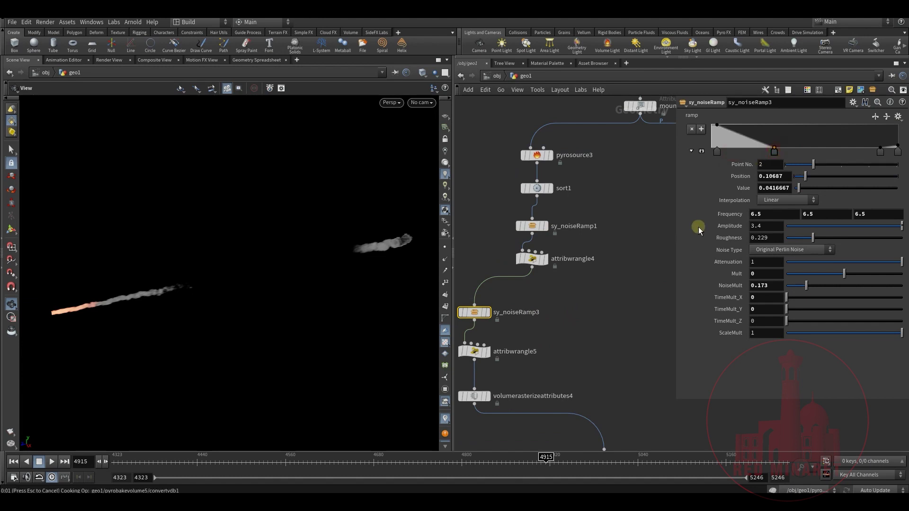
{"action": "left_click", "coordinate": [881, 151]}
{"action": "left_click", "coordinate": [771, 154], "text": "ctrl"}
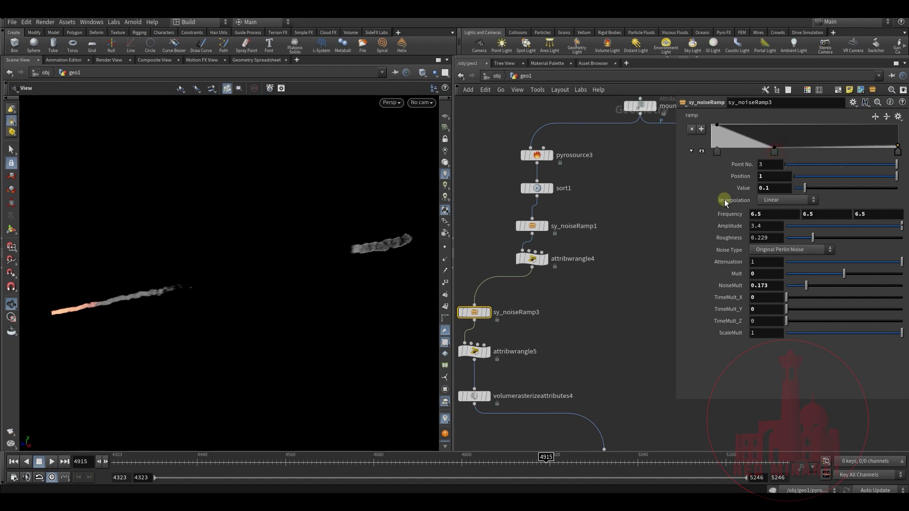
Step: Display the output of the FIRE null at the end of the fire branch
{"action": "middle_click_drag", "start_coordinate": [571, 342], "coordinate": [638, 212]}
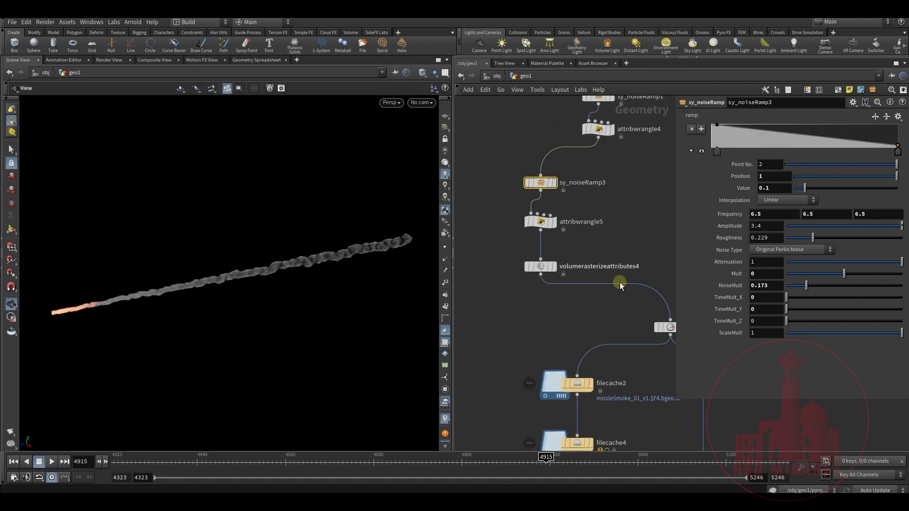
{"action": "middle_click_drag", "start_coordinate": [567, 362], "coordinate": [576, 237]}
{"action": "scroll", "coordinate": [566, 251], "scroll_direction": "down", "scroll_amount": 3}
{"action": "middle_click_drag", "start_coordinate": [600, 298], "coordinate": [545, 350]}
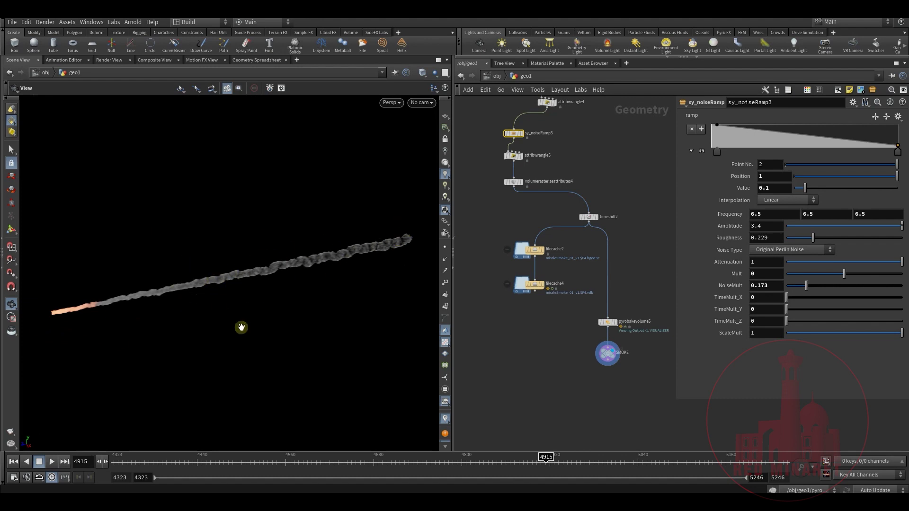
{"action": "middle_click_drag", "start_coordinate": [503, 341], "coordinate": [605, 325]}
{"action": "middle_click_drag", "start_coordinate": [569, 253], "coordinate": [561, 280]}
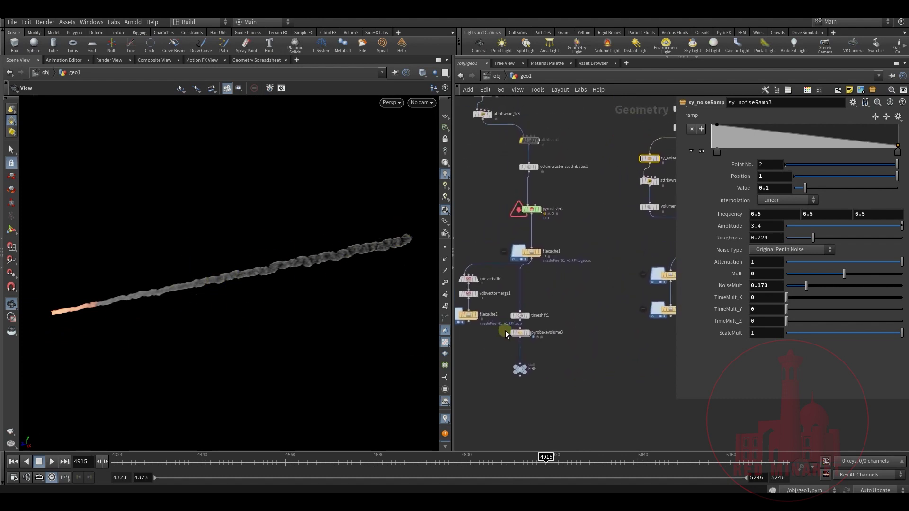
{"action": "left_click", "coordinate": [521, 371]}
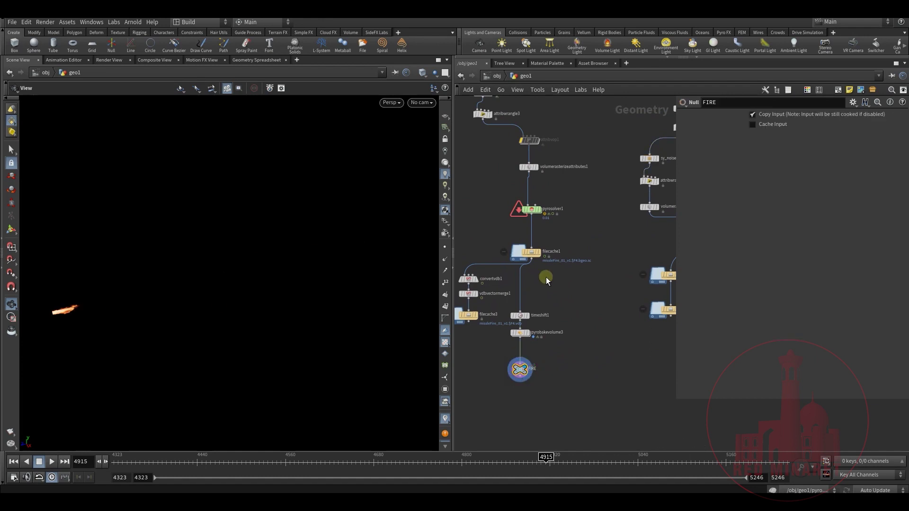
Step: Inspect the fire branch from pyrosolver1 through filecache1 and timeshift1 to the Fire parameters of pyrobakevolume3
{"action": "left_click", "coordinate": [531, 209]}
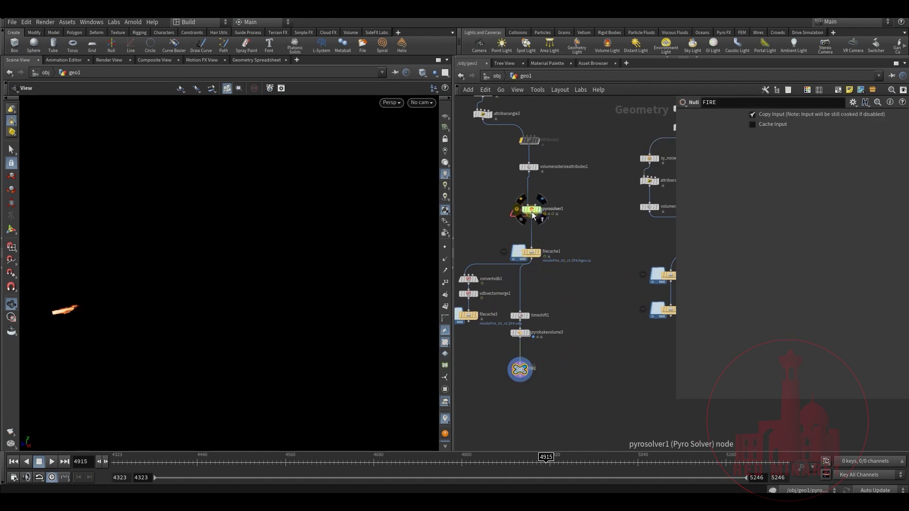
{"action": "left_click", "coordinate": [531, 252]}
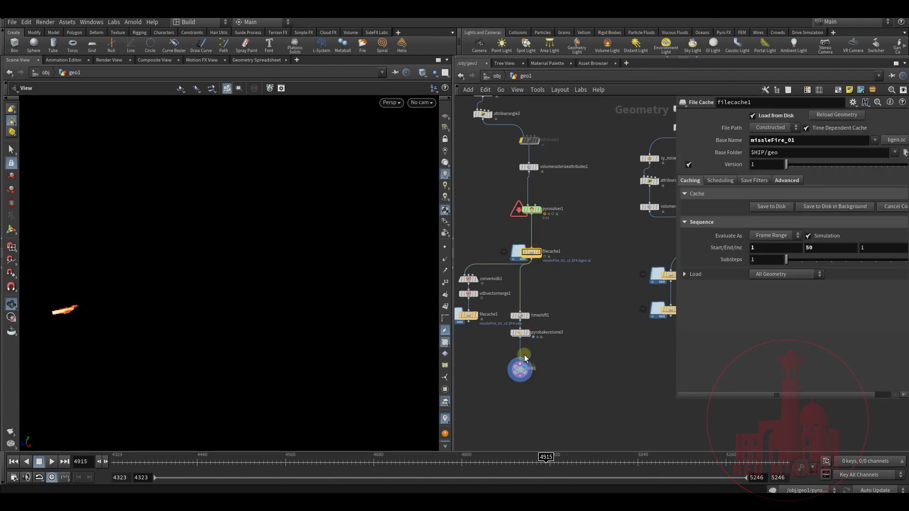
{"action": "scroll", "coordinate": [521, 315], "scroll_direction": "up", "scroll_amount": 2}
{"action": "left_click", "coordinate": [518, 320]}
{"action": "left_click", "coordinate": [521, 344]}
{"action": "middle_click_drag", "start_coordinate": [580, 388], "coordinate": [565, 336]}
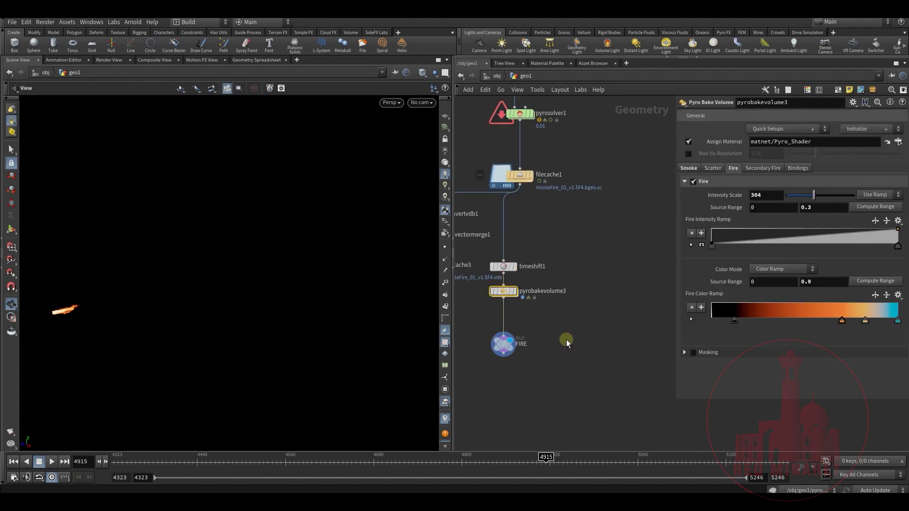
{"action": "mouse_move", "coordinate": [503, 339]}
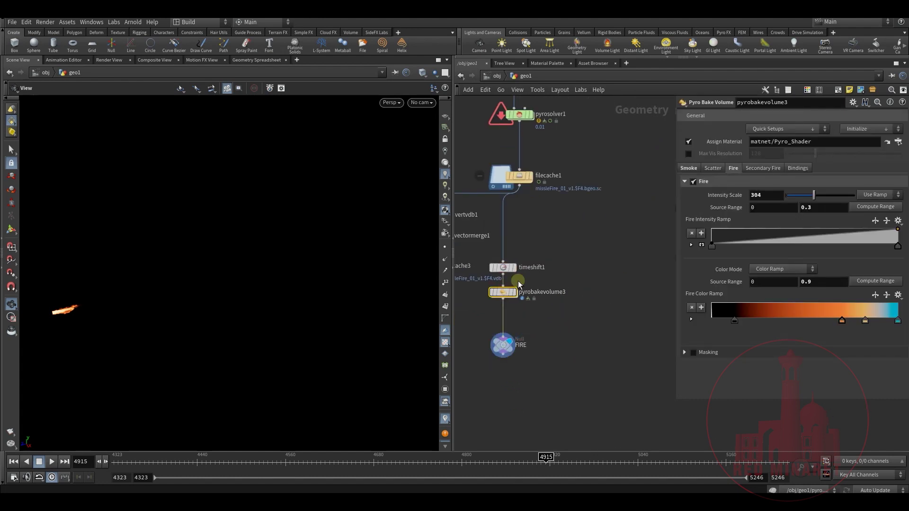
{"action": "middle_click_drag", "start_coordinate": [545, 102], "coordinate": [528, 135]}
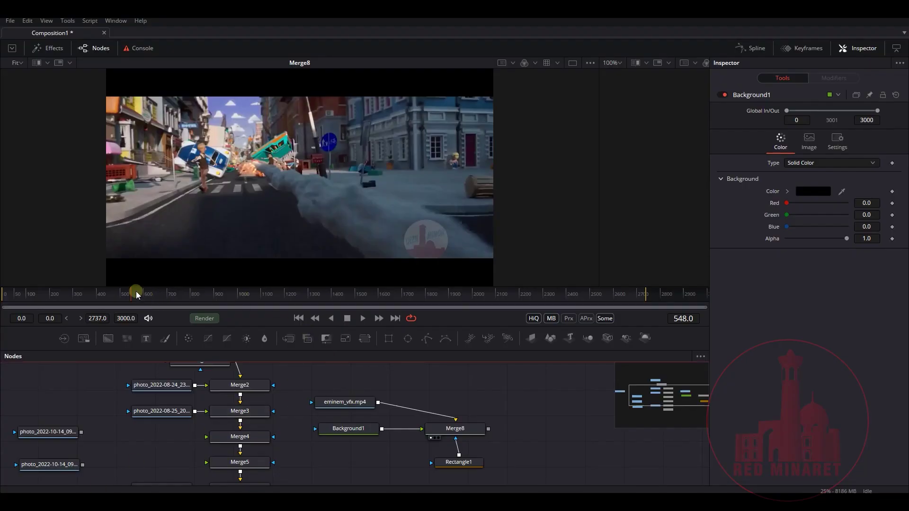
Step: Switch to Fusion and scrub the Merge8 composite between about frames 489 and 501 to examine the rocket fire
{"action": "left_click_drag", "start_coordinate": [136, 295], "coordinate": [118, 296]}
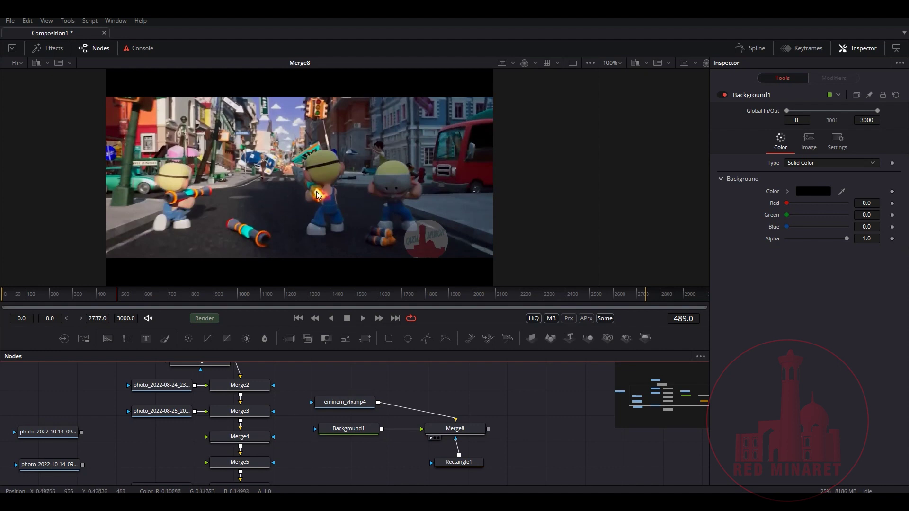
{"action": "mouse_move", "coordinate": [121, 296]}
{"action": "left_mouse_down"}
{"action": "mouse_move", "coordinate": [145, 300]}
{"action": "mouse_move", "coordinate": [110, 299]}
{"action": "mouse_move", "coordinate": [150, 296]}
{"action": "mouse_move", "coordinate": [124, 296]}
{"action": "left_mouse_up"}
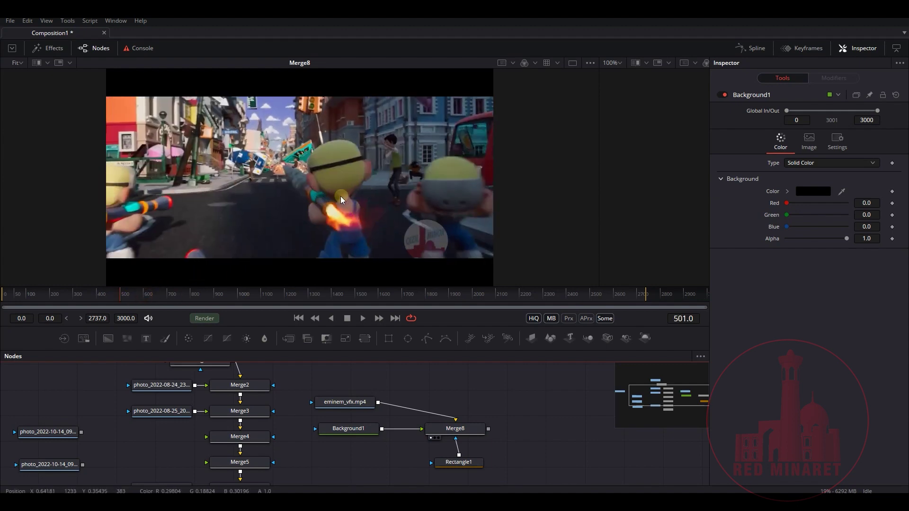
{"action": "mouse_move", "coordinate": [120, 303]}
{"action": "left_mouse_down"}
{"action": "mouse_move", "coordinate": [141, 299]}
{"action": "mouse_move", "coordinate": [119, 296]}
{"action": "left_mouse_up"}
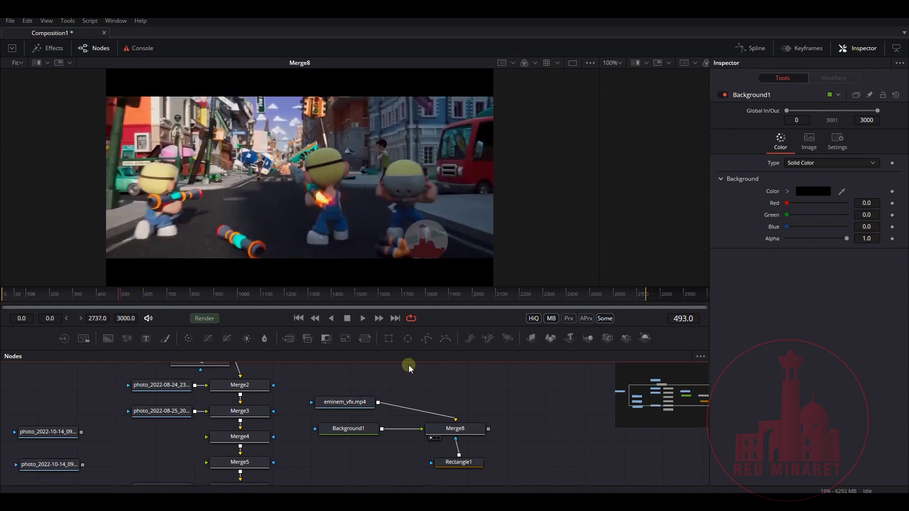
Step: Switch back to Houdini, go up to the object level and enter the geo6 network
{"action": "middle_click_drag", "start_coordinate": [48, 403], "coordinate": [142, 386]}
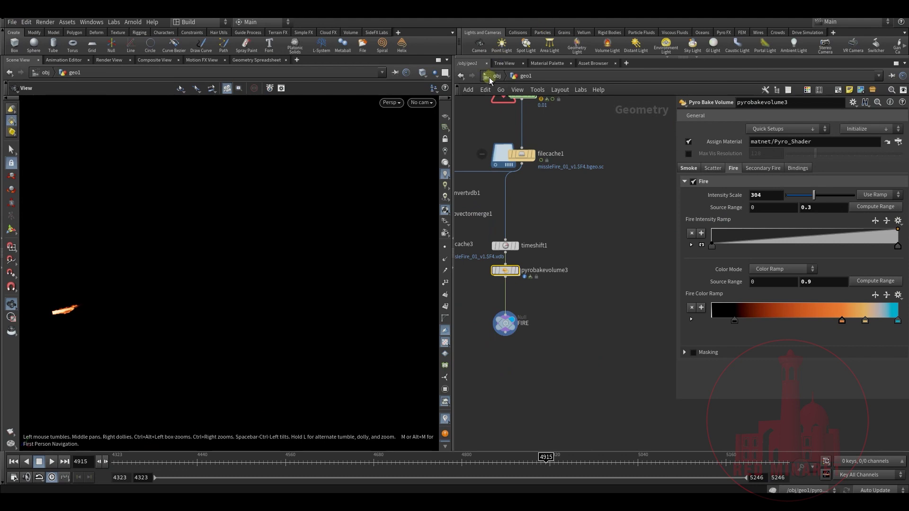
{"action": "left_click", "coordinate": [489, 77]}
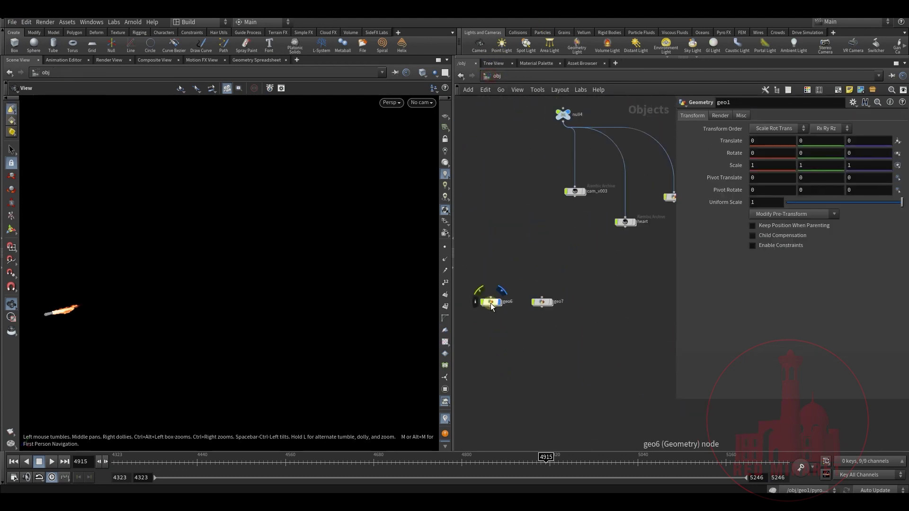
{"action": "double_click", "coordinate": [491, 305]}
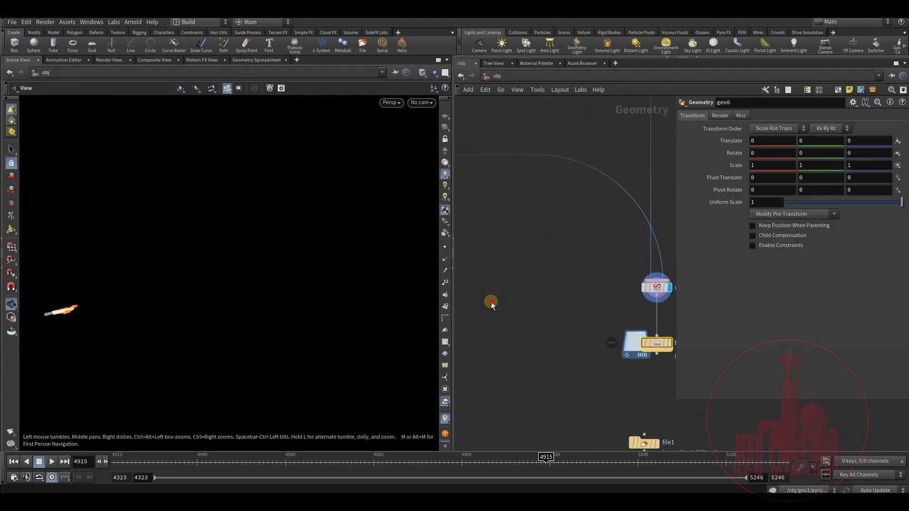
Step: Look through the new_render_camShape camera and move the timeline to frame 4936 to view the heart smoke
{"action": "left_click", "coordinate": [426, 102]}
{"action": "left_click", "coordinate": [467, 194]}
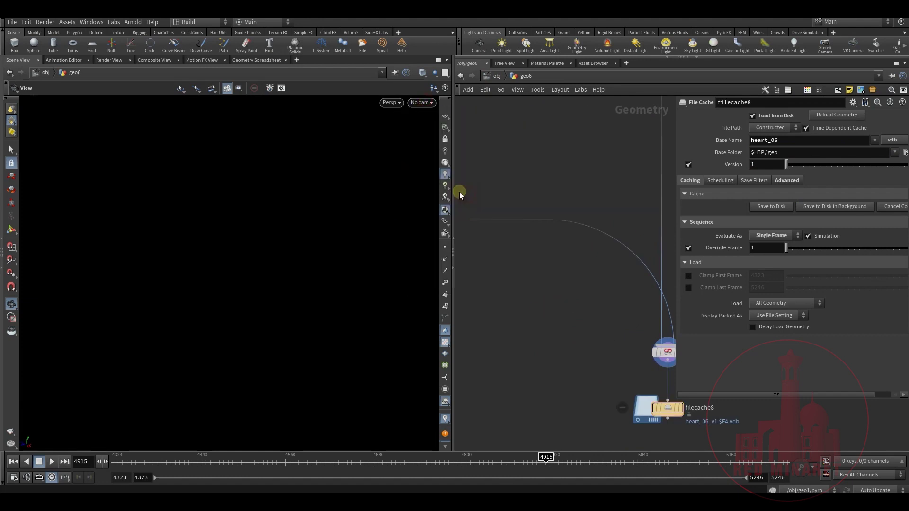
{"action": "left_click_drag", "start_coordinate": [553, 461], "coordinate": [561, 462]}
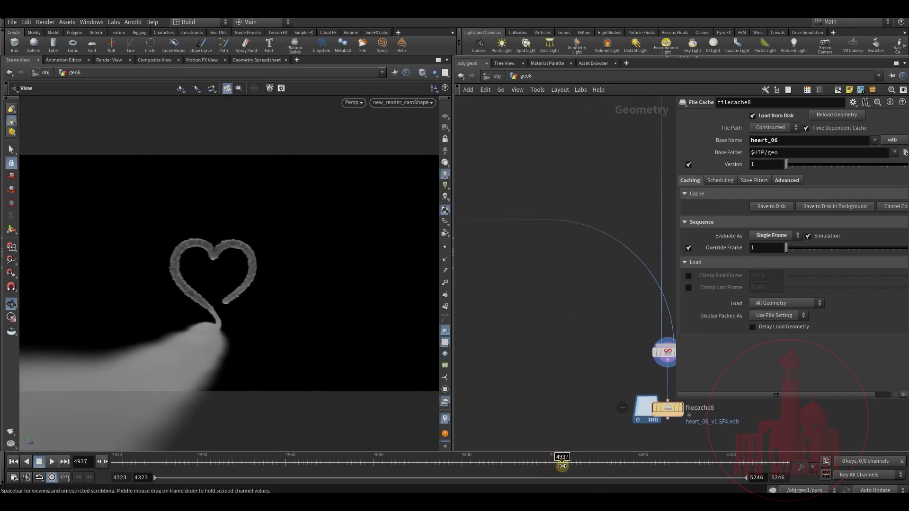
Step: Review the geo6 node network from filecache8 up to the trace2 node at its start
{"action": "middle_click_drag", "start_coordinate": [553, 280], "coordinate": [463, 364]}
{"action": "scroll", "coordinate": [463, 365], "scroll_direction": "down", "scroll_amount": 3}
{"action": "middle_click_drag", "start_coordinate": [561, 169], "coordinate": [582, 345]}
{"action": "scroll", "coordinate": [582, 345], "scroll_direction": "down", "scroll_amount": 4}
{"action": "middle_click_drag", "start_coordinate": [637, 102], "coordinate": [568, 318]}
{"action": "scroll", "coordinate": [551, 323], "scroll_direction": "up", "scroll_amount": 3}
{"action": "middle_click_drag", "start_coordinate": [547, 354], "coordinate": [595, 299]}
{"action": "scroll", "coordinate": [568, 251], "scroll_direction": "up", "scroll_amount": 3}
{"action": "middle_click_drag", "start_coordinate": [637, 237], "coordinate": [637, 243]}
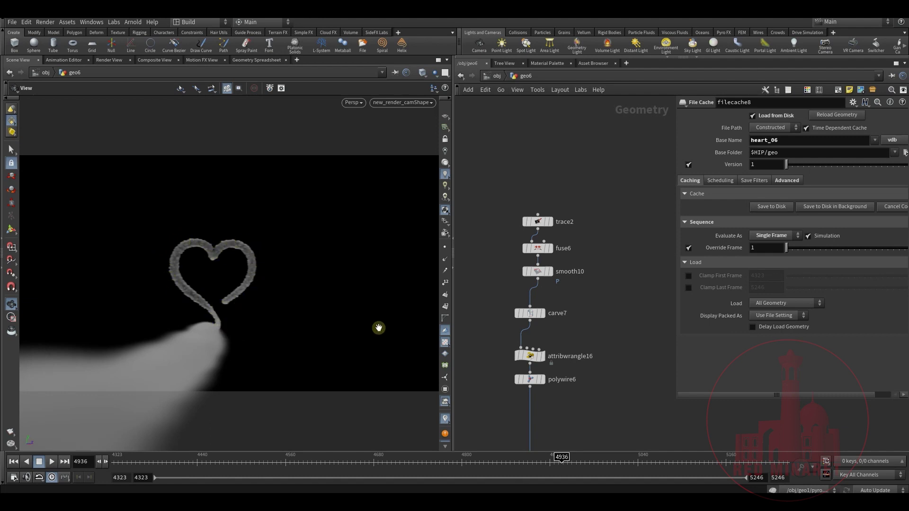
{"action": "middle_click_drag", "start_coordinate": [592, 312], "coordinate": [587, 256]}
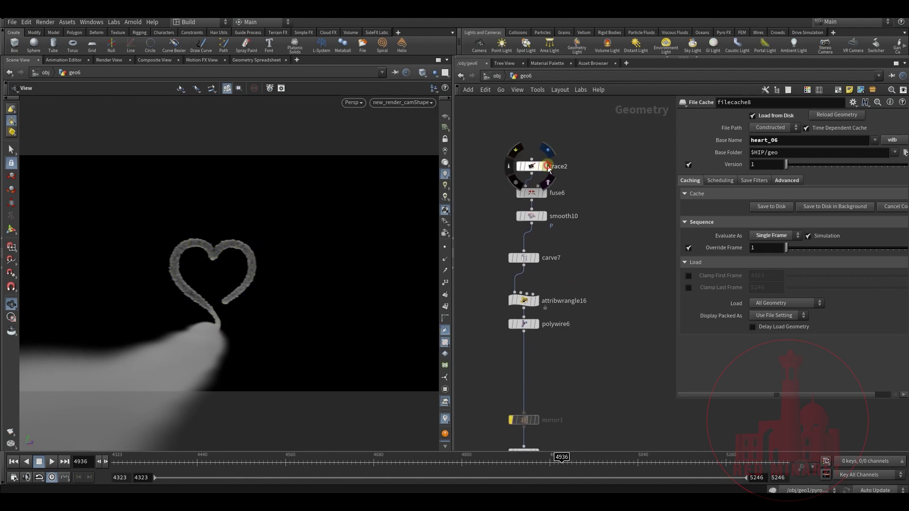
Step: Display the trace2 output with its parameters and frame the traced heart shape in the viewport
{"action": "left_click", "coordinate": [544, 166]}
{"action": "left_click", "coordinate": [528, 168]}
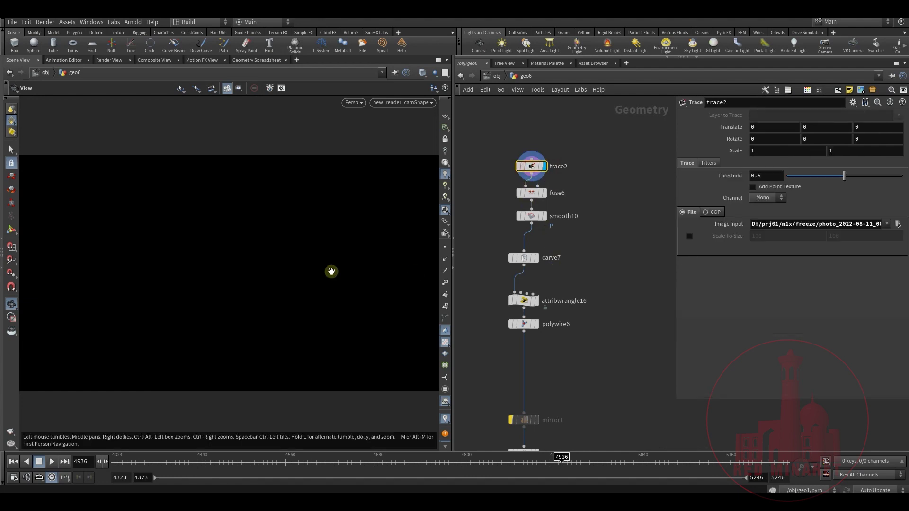
{"action": "key", "text": "g"}
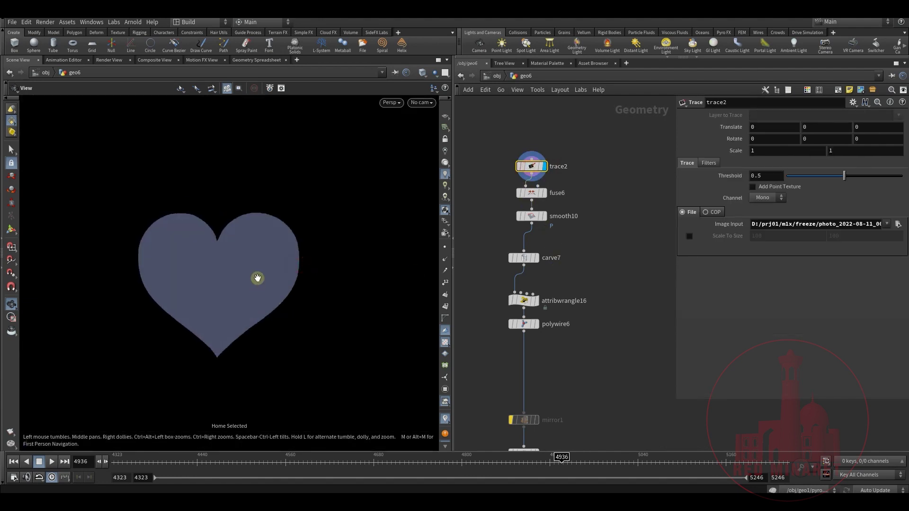
Step: Step the display through smooth10 to carve7 and show the carve7 parameters
{"action": "left_click", "coordinate": [544, 216]}
{"action": "left_click", "coordinate": [538, 260]}
{"action": "left_click", "coordinate": [525, 257]}
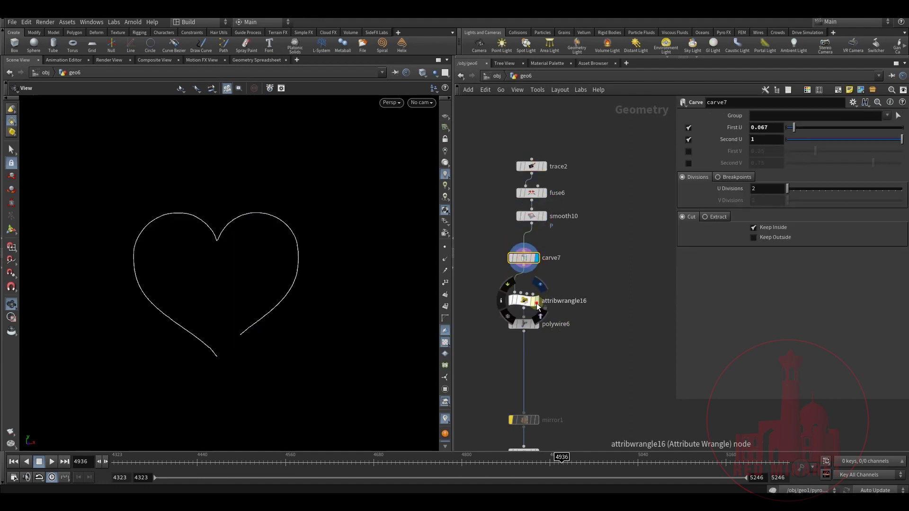
Step: Display attribwrangle16 and polywire6 in turn, showing the ramp-driven pscale code and the wire radius parameters
{"action": "left_click", "coordinate": [536, 302]}
{"action": "left_click", "coordinate": [525, 301]}
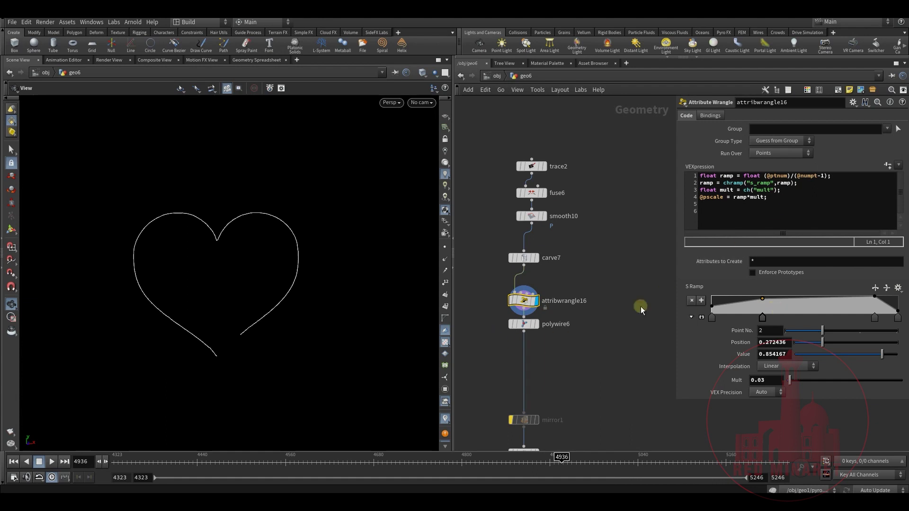
{"action": "left_click", "coordinate": [541, 328]}
{"action": "left_click", "coordinate": [524, 325]}
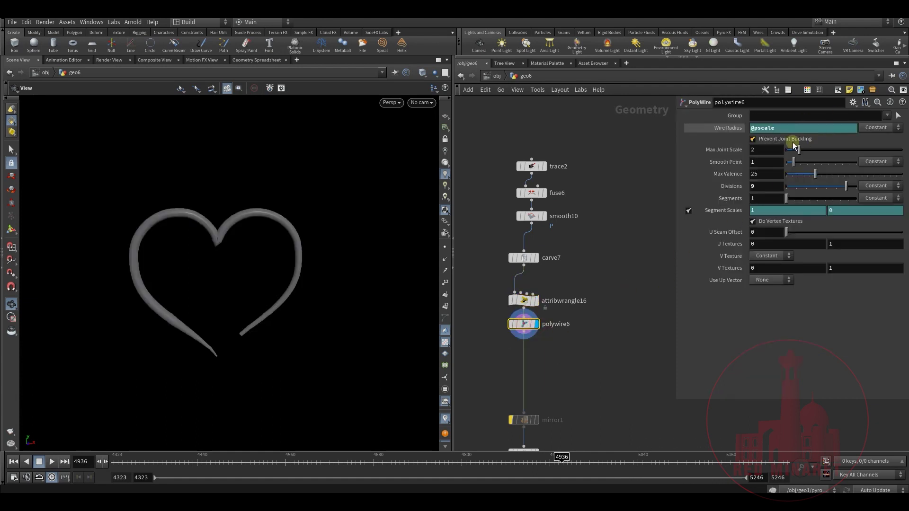
Step: Step the display through transform6 and copytopoints1 to transform5, showing the transform parameters
{"action": "middle_click_drag", "start_coordinate": [610, 384], "coordinate": [596, 304]}
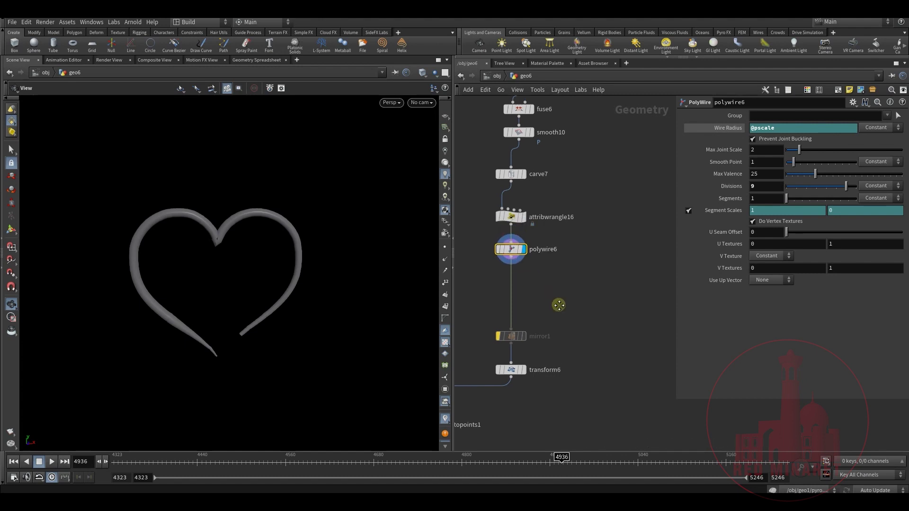
{"action": "middle_click_drag", "start_coordinate": [558, 304], "coordinate": [585, 263]}
{"action": "left_click", "coordinate": [549, 325]}
{"action": "middle_click_drag", "start_coordinate": [530, 390], "coordinate": [596, 319]}
{"action": "left_click", "coordinate": [526, 309]}
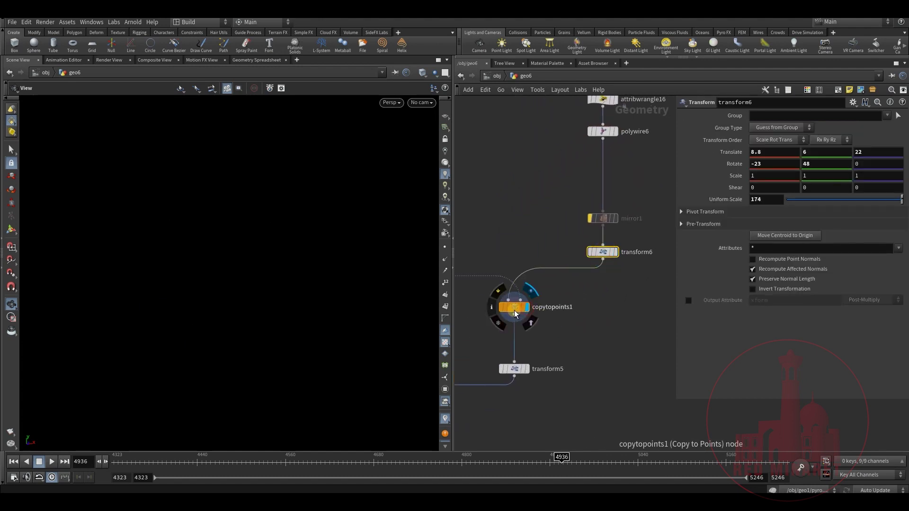
{"action": "left_click", "coordinate": [527, 370]}
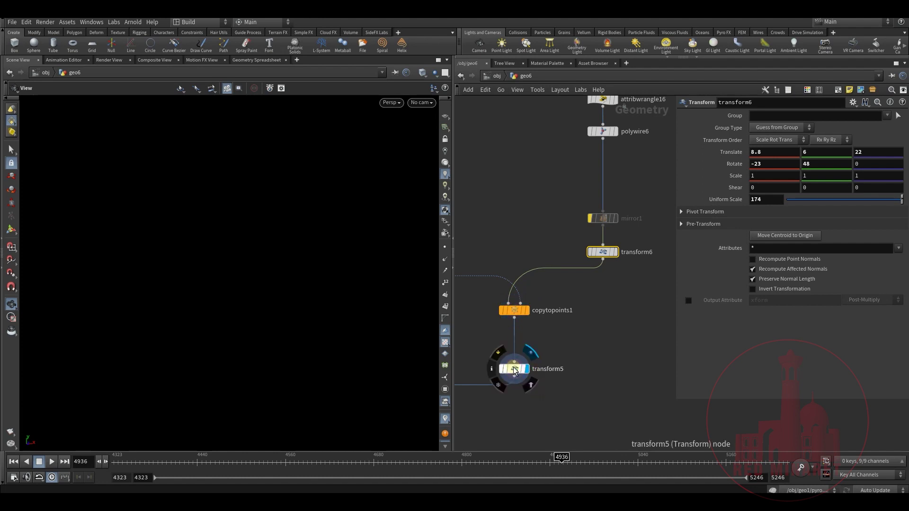
{"action": "left_click", "coordinate": [515, 369]}
Step: Try the cam4 and camera RENDER_CAMERAShape views while scrubbing the timeline to find the heart, ending on frame 4943
{"action": "left_click", "coordinate": [420, 102]}
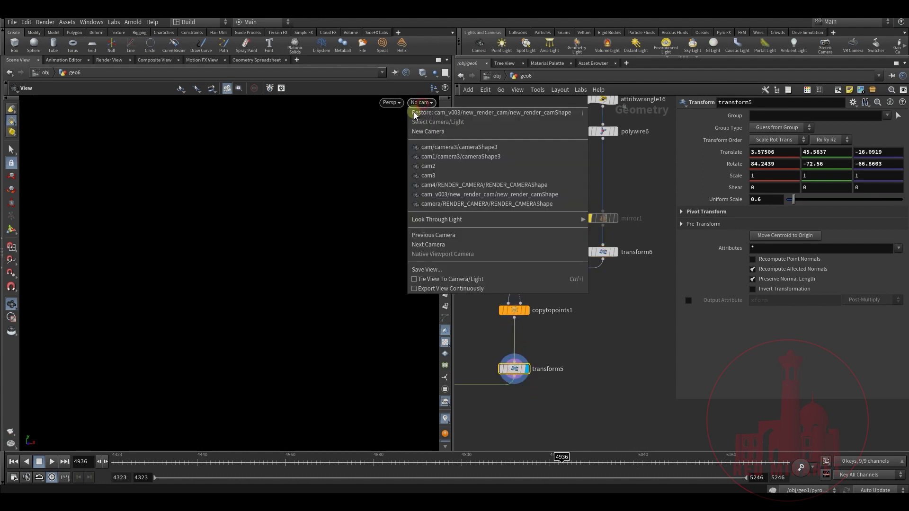
{"action": "left_click", "coordinate": [483, 186]}
{"action": "left_click_drag", "start_coordinate": [542, 461], "coordinate": [516, 461]}
{"action": "left_click", "coordinate": [404, 103]}
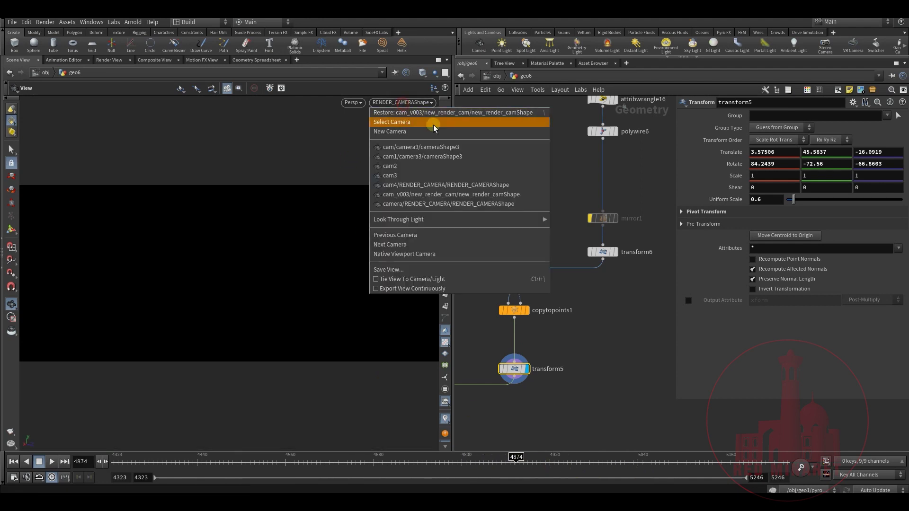
{"action": "left_click", "coordinate": [433, 205]}
{"action": "left_click", "coordinate": [580, 462]}
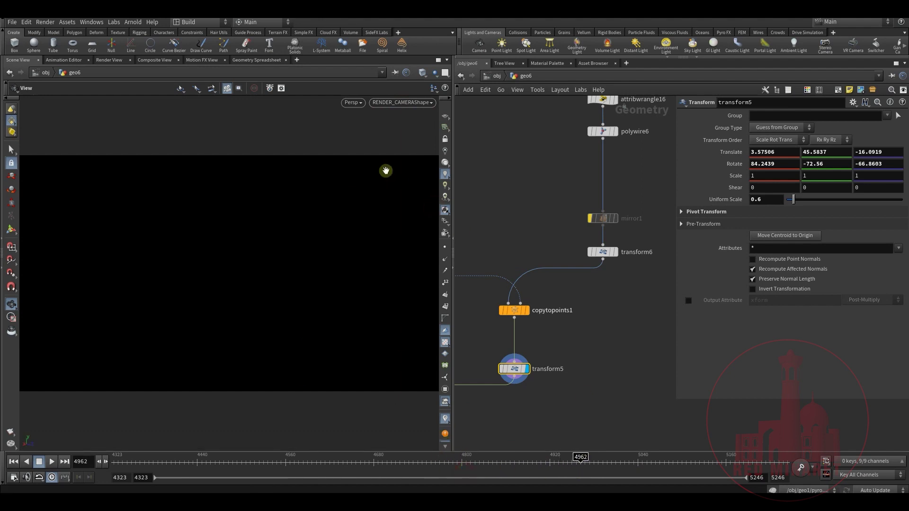
{"action": "left_click", "coordinate": [404, 103]}
{"action": "left_click", "coordinate": [426, 185]}
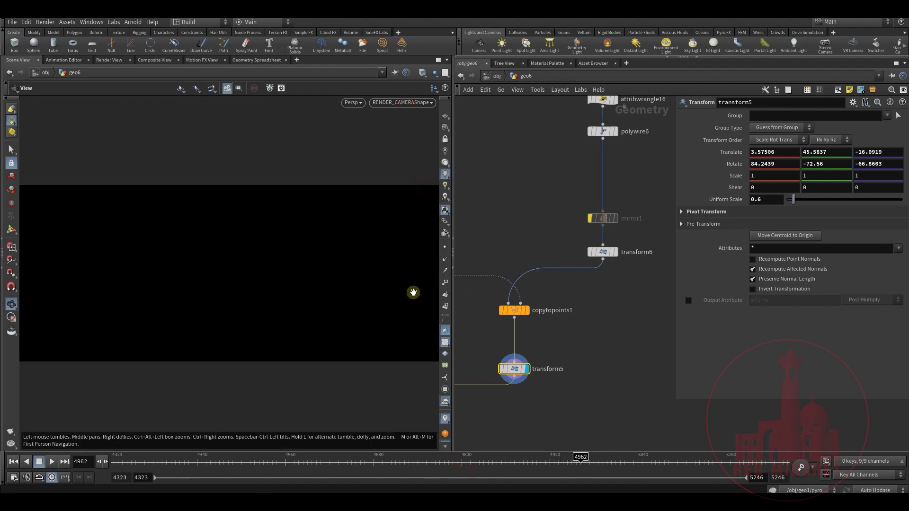
{"action": "left_click_drag", "start_coordinate": [467, 461], "coordinate": [566, 465]}
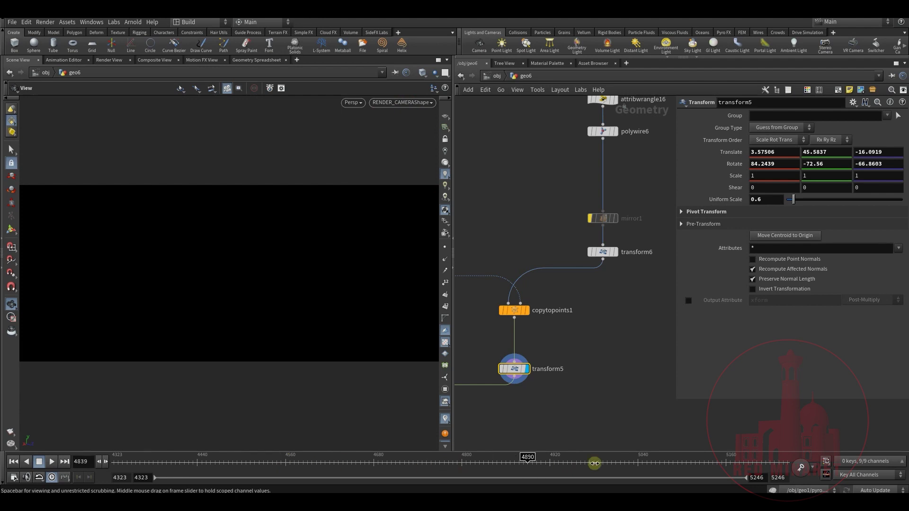
Step: Look through the cam_v003 new_render_camShape camera and scrub to frame 4943 to view the heart mesh
{"action": "scroll", "coordinate": [544, 248], "scroll_direction": "down", "scroll_amount": 6}
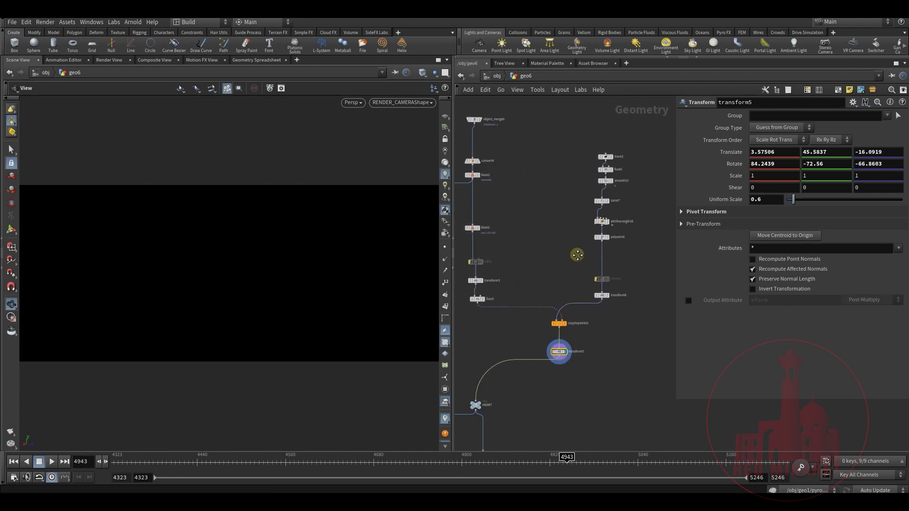
{"action": "left_click", "coordinate": [400, 102]}
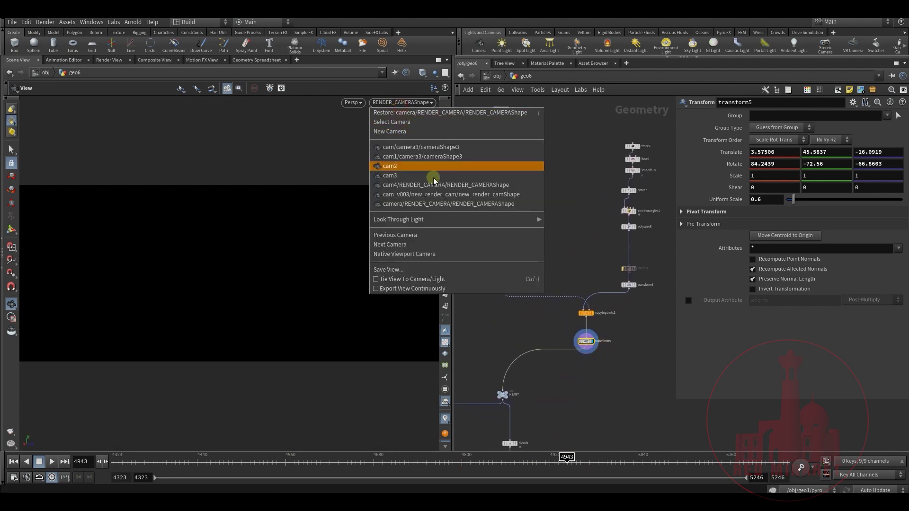
{"action": "left_click", "coordinate": [423, 195]}
{"action": "left_click_drag", "start_coordinate": [536, 461], "coordinate": [569, 446]}
Step: Display cloud1 and cloudnoise3 below the HEART null and show each node's parameters
{"action": "middle_click_drag", "start_coordinate": [535, 434], "coordinate": [584, 271]}
{"action": "scroll", "coordinate": [584, 271], "scroll_direction": "up", "scroll_amount": 3}
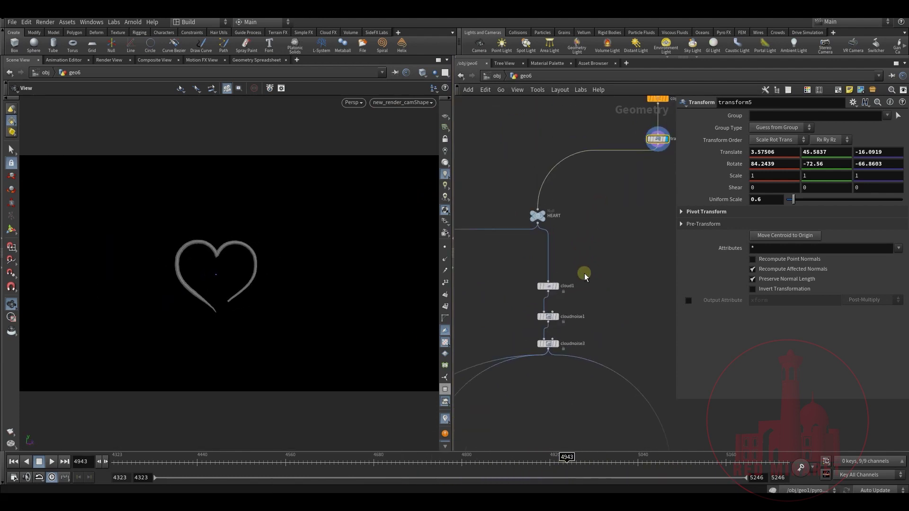
{"action": "left_click", "coordinate": [547, 290]}
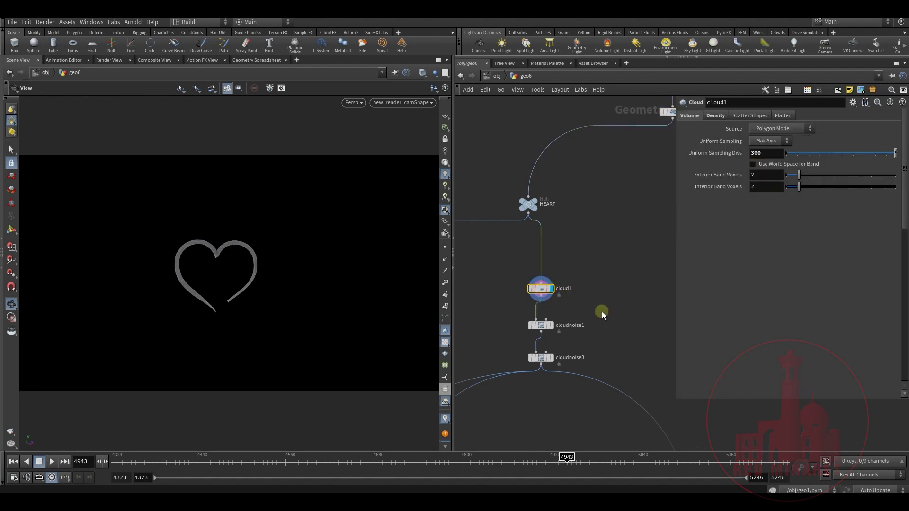
{"action": "middle_click_drag", "start_coordinate": [602, 311], "coordinate": [589, 273]}
{"action": "left_click", "coordinate": [540, 320]}
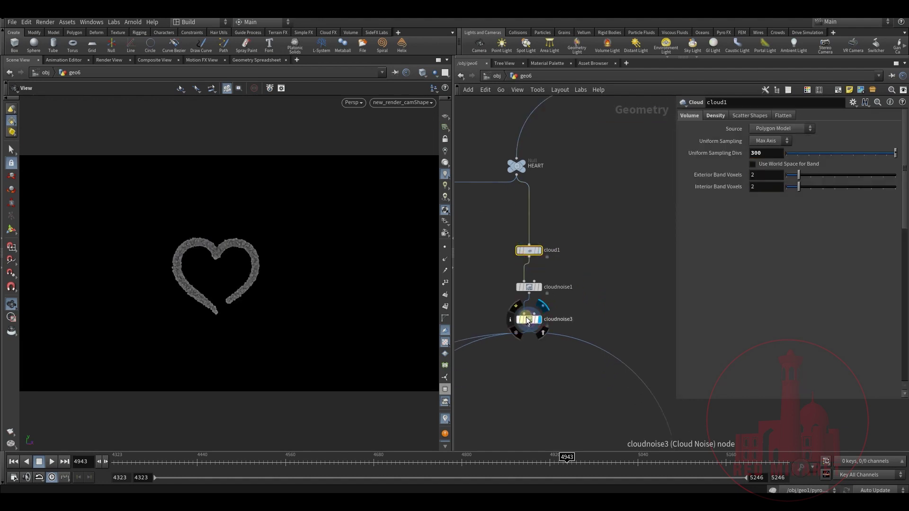
{"action": "left_click", "coordinate": [531, 320]}
{"action": "middle_click_drag", "start_coordinate": [586, 232], "coordinate": [582, 239]}
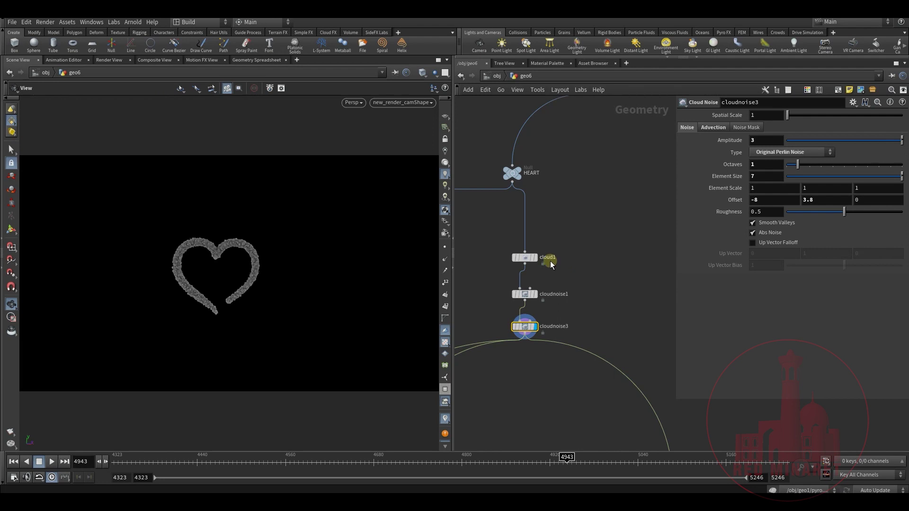
Step: Compare the cloud1, cloudnoise1 and cloudnoise3 parameters, leaving cloudnoise3 displayed and selected
{"action": "left_click", "coordinate": [522, 261]}
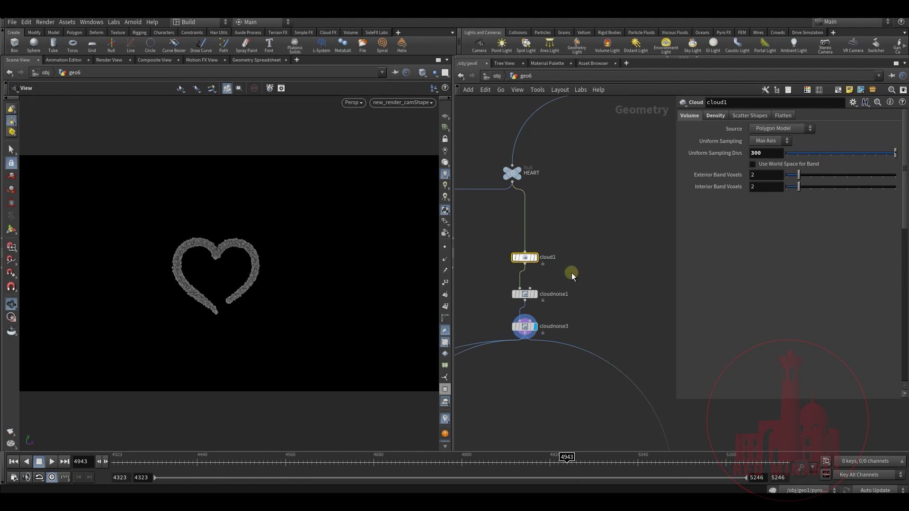
{"action": "middle_click_drag", "start_coordinate": [608, 289], "coordinate": [619, 278]}
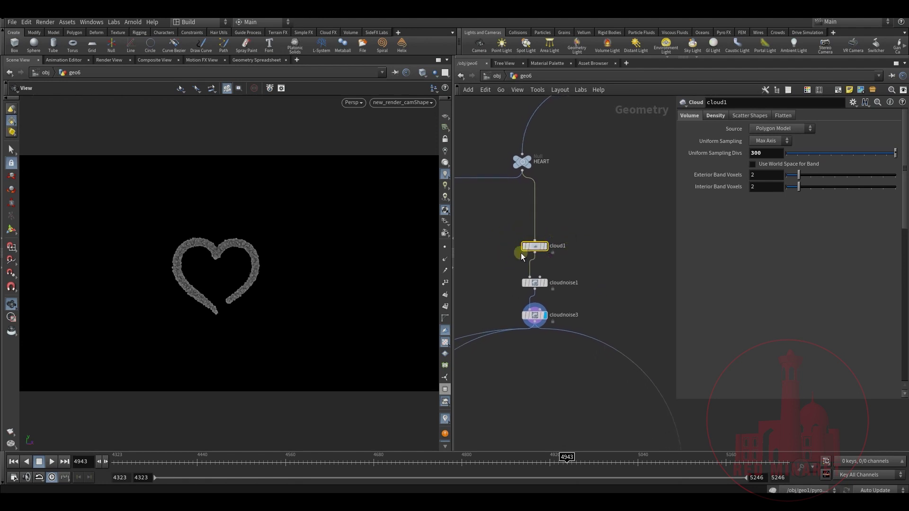
{"action": "left_click", "coordinate": [545, 283]}
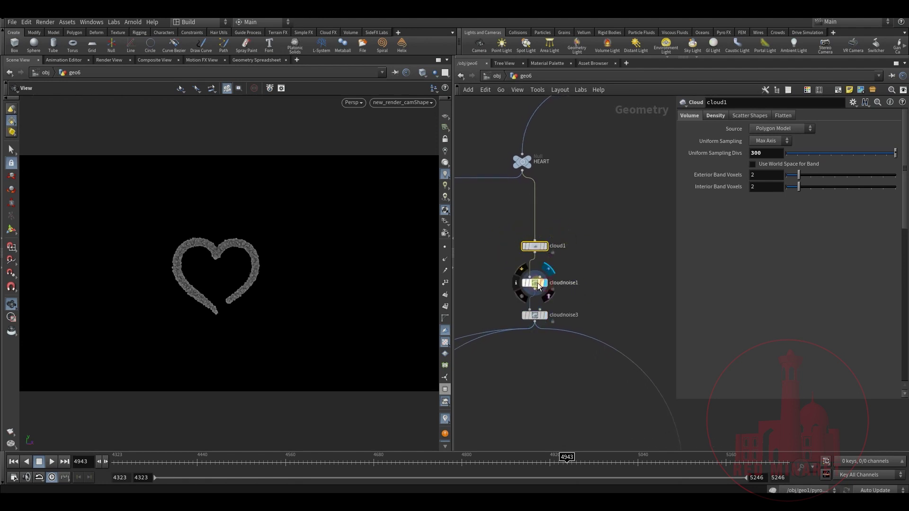
{"action": "left_click", "coordinate": [539, 284]}
{"action": "left_click", "coordinate": [548, 315]}
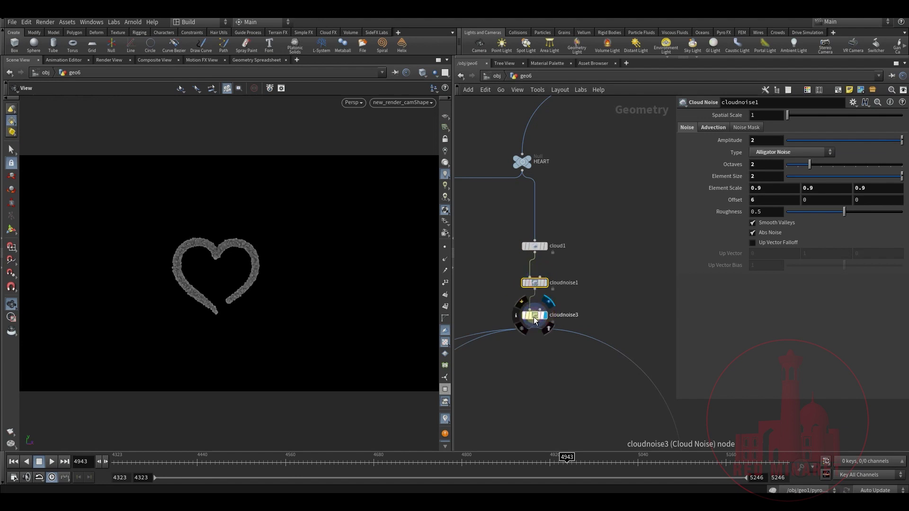
{"action": "left_click", "coordinate": [535, 315]}
Step: Go to the trail branch of the geo6 network and display its starting curve1 node
{"action": "middle_click_drag", "start_coordinate": [588, 274], "coordinate": [591, 291]}
{"action": "middle_click_drag", "start_coordinate": [487, 251], "coordinate": [559, 271]}
{"action": "scroll", "coordinate": [563, 275], "scroll_direction": "down", "scroll_amount": 2}
{"action": "middle_click_drag", "start_coordinate": [488, 269], "coordinate": [617, 202]}
{"action": "scroll", "coordinate": [609, 208], "scroll_direction": "down", "scroll_amount": 2}
{"action": "middle_click_drag", "start_coordinate": [567, 290], "coordinate": [535, 404]}
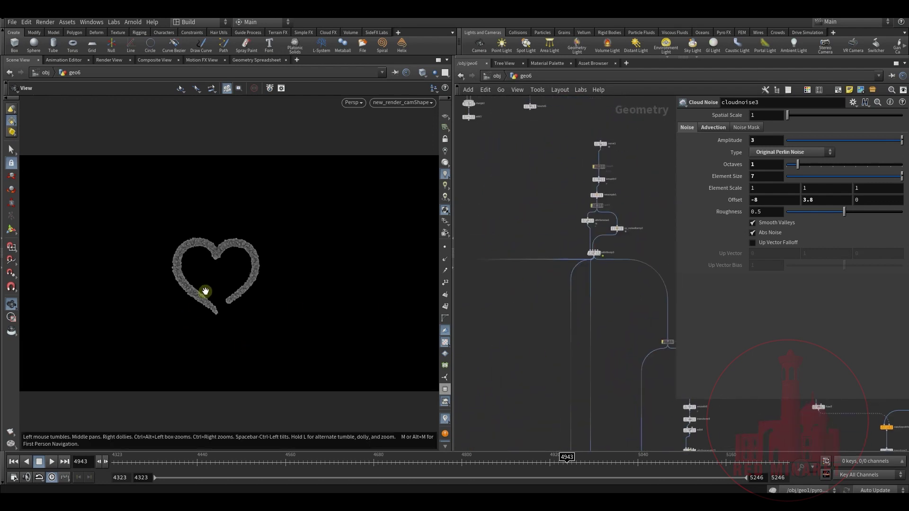
{"action": "mouse_move", "coordinate": [538, 338]}
{"action": "middle_mouse_down"}
{"action": "mouse_move", "coordinate": [521, 306]}
{"action": "mouse_move", "coordinate": [522, 348]}
{"action": "middle_mouse_up"}
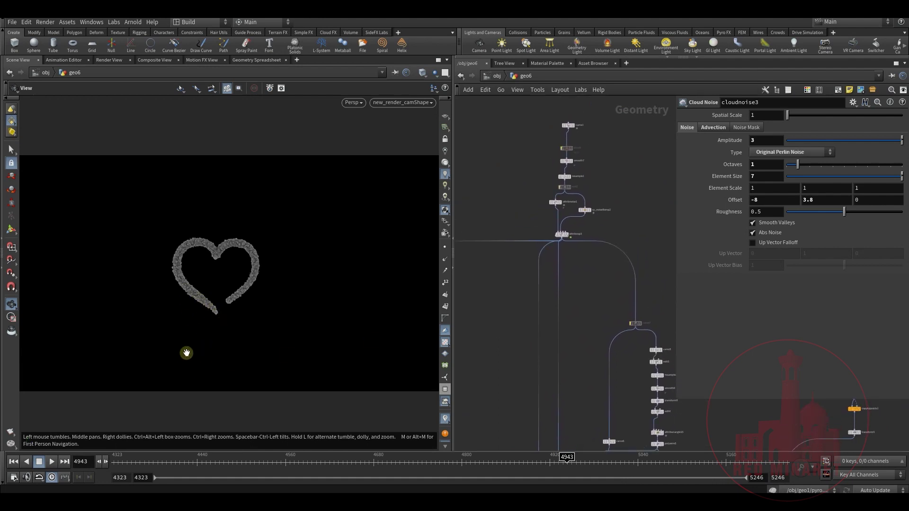
{"action": "middle_click_drag", "start_coordinate": [557, 218], "coordinate": [554, 272]}
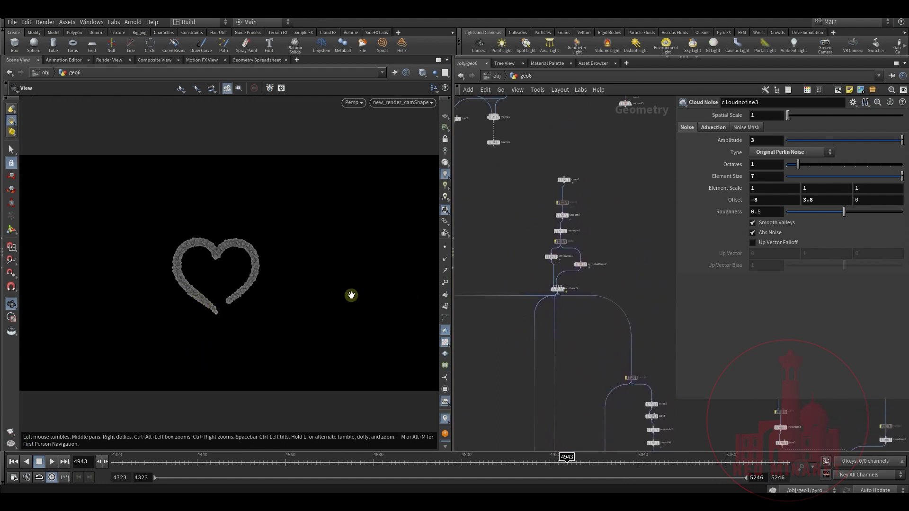
{"action": "scroll", "coordinate": [590, 240], "scroll_direction": "up", "scroll_amount": 2}
{"action": "left_click", "coordinate": [560, 153]}
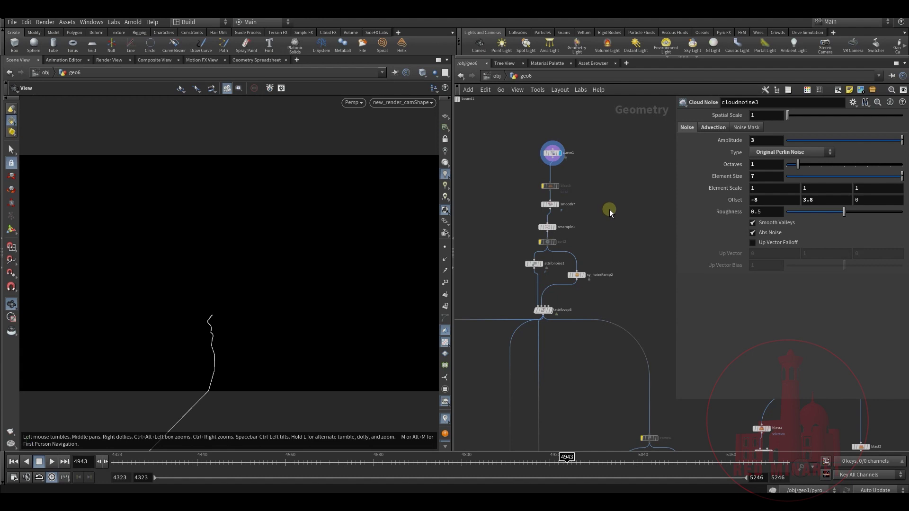
Step: Display attribnoise1 with its parameters and scrub the timeline to frame 4903 to check the noisy curve
{"action": "scroll", "coordinate": [593, 212], "scroll_direction": "up", "scroll_amount": 2}
{"action": "middle_click_drag", "start_coordinate": [523, 263], "coordinate": [541, 281]}
{"action": "middle_click_drag", "start_coordinate": [541, 282], "coordinate": [536, 249]}
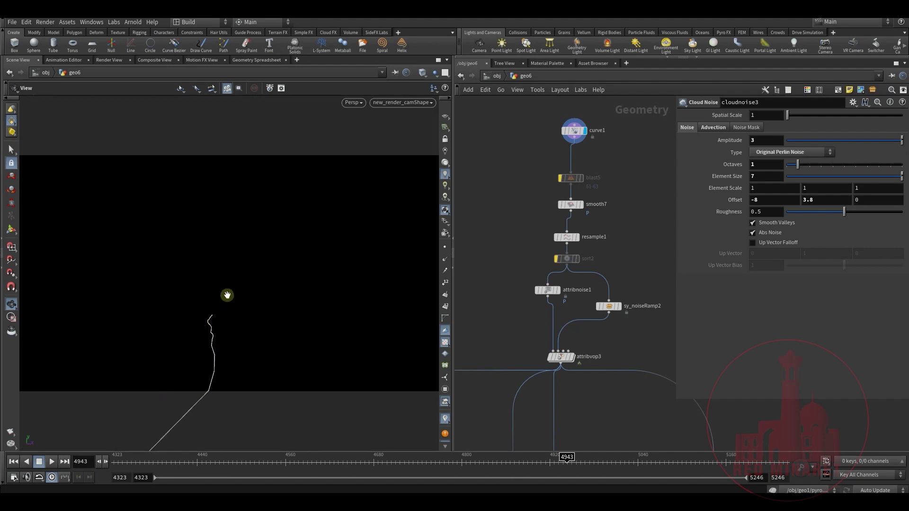
{"action": "left_click", "coordinate": [557, 289]}
{"action": "left_click", "coordinate": [546, 289]}
{"action": "middle_click_drag", "start_coordinate": [497, 322], "coordinate": [487, 253]}
{"action": "middle_click_drag", "start_coordinate": [605, 169], "coordinate": [590, 228]}
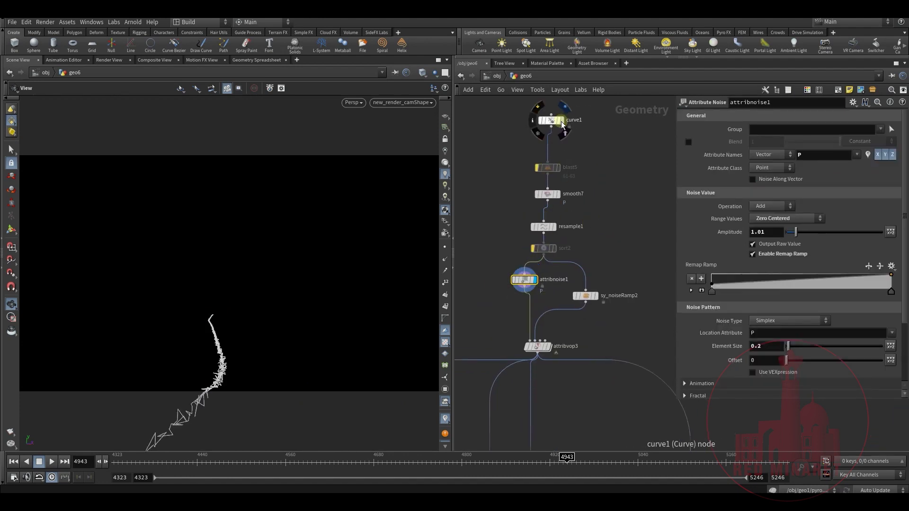
{"action": "left_click_drag", "start_coordinate": [489, 463], "coordinate": [537, 456]}
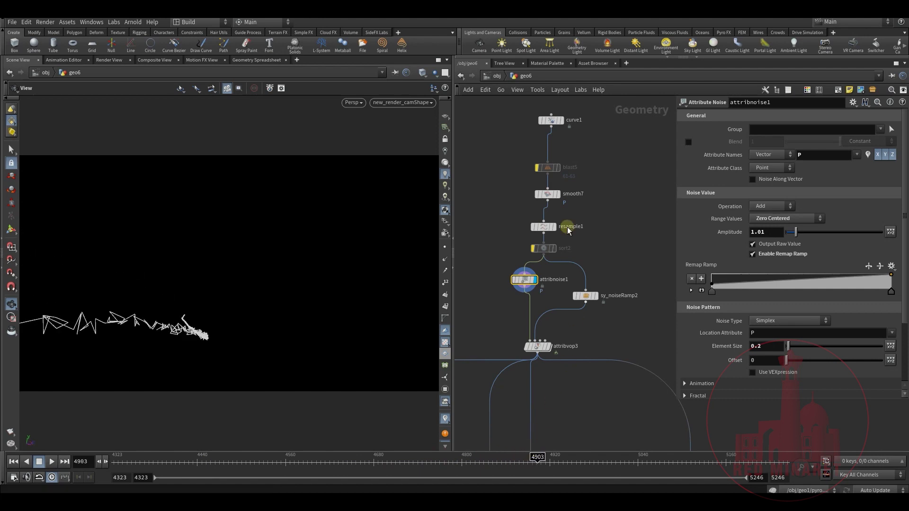
Step: Display sy_noiseRamp2 and attribvop3 in turn, showing each node's parameters
{"action": "left_click", "coordinate": [596, 296]}
{"action": "left_click", "coordinate": [587, 296]}
{"action": "middle_click_drag", "start_coordinate": [547, 346], "coordinate": [530, 306]}
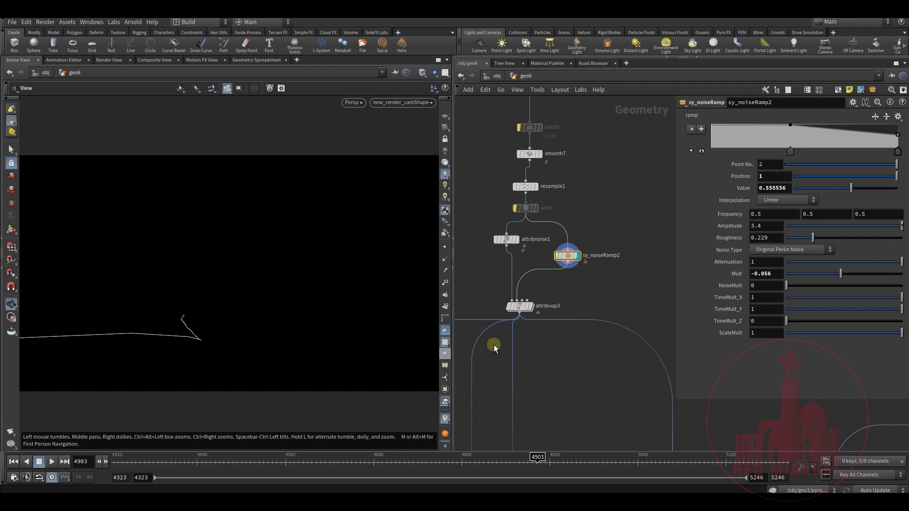
{"action": "left_click", "coordinate": [530, 306]}
{"action": "left_click", "coordinate": [519, 306]}
Step: Follow the branch below attribvop3, display edit5, and display edit8 with its parameters
{"action": "middle_click_drag", "start_coordinate": [597, 388], "coordinate": [641, 185]}
{"action": "scroll", "coordinate": [639, 185], "scroll_direction": "down", "scroll_amount": 2}
{"action": "middle_click_drag", "start_coordinate": [606, 302], "coordinate": [640, 95]}
{"action": "middle_click_drag", "start_coordinate": [520, 237], "coordinate": [519, 235]}
{"action": "scroll", "coordinate": [605, 287], "scroll_direction": "up", "scroll_amount": 3}
{"action": "middle_click_drag", "start_coordinate": [606, 287], "coordinate": [544, 226]}
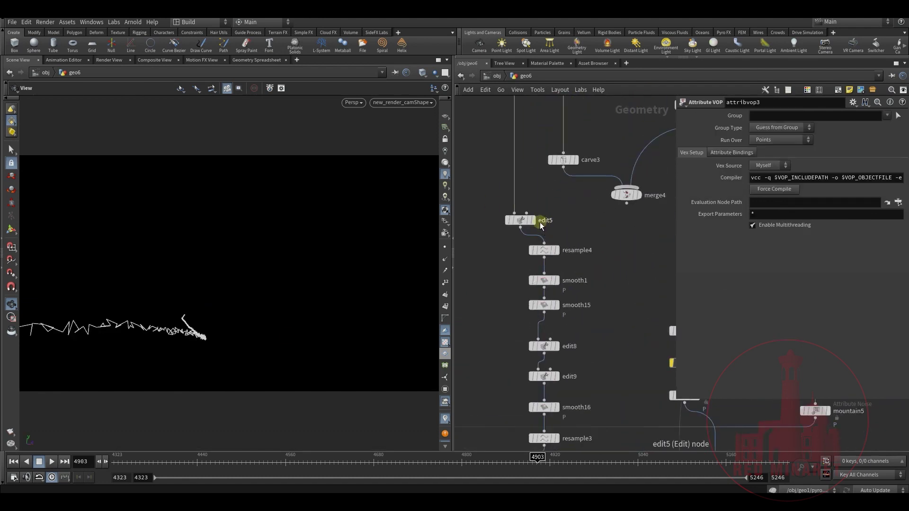
{"action": "left_click", "coordinate": [533, 219]}
{"action": "middle_click_drag", "start_coordinate": [521, 273], "coordinate": [491, 225]}
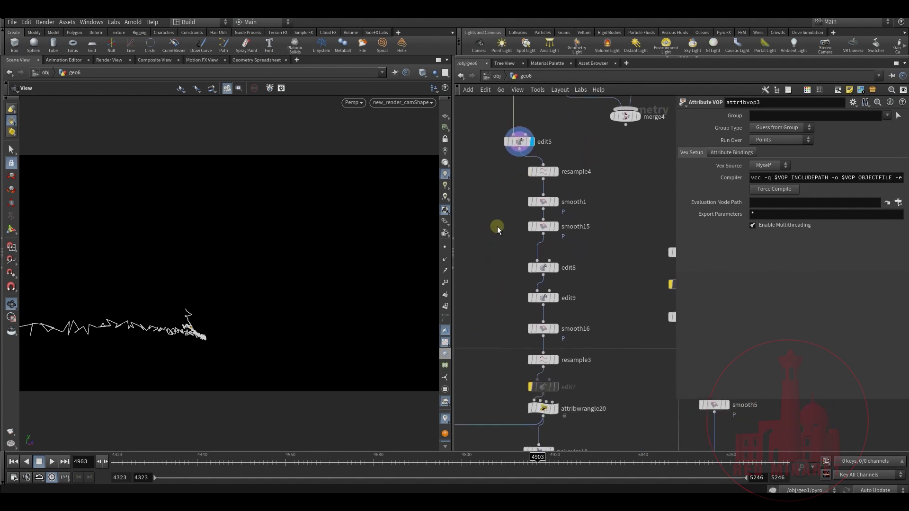
{"action": "left_click", "coordinate": [556, 266]}
{"action": "left_click", "coordinate": [544, 265]}
{"action": "middle_click_drag", "start_coordinate": [489, 309], "coordinate": [489, 298]}
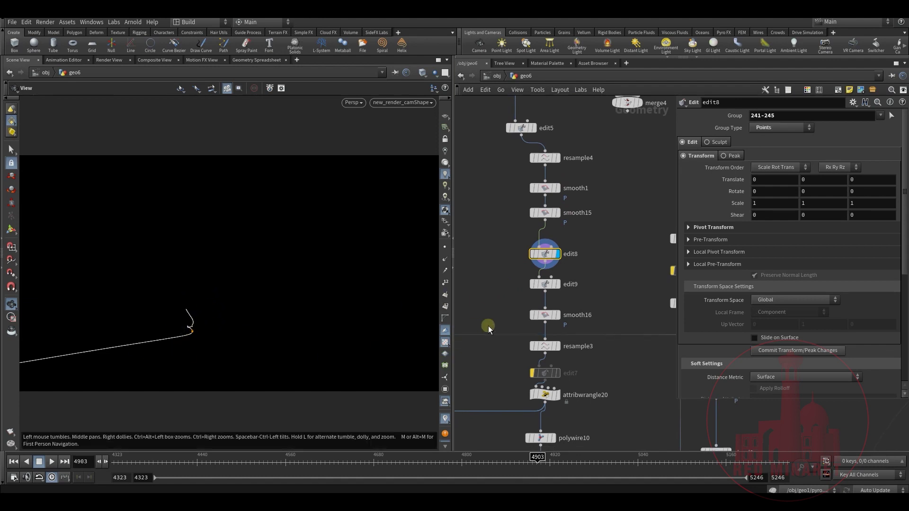
Step: Display smooth16 and resample3 in turn, showing their smoothing and segment settings
{"action": "left_click", "coordinate": [560, 315]}
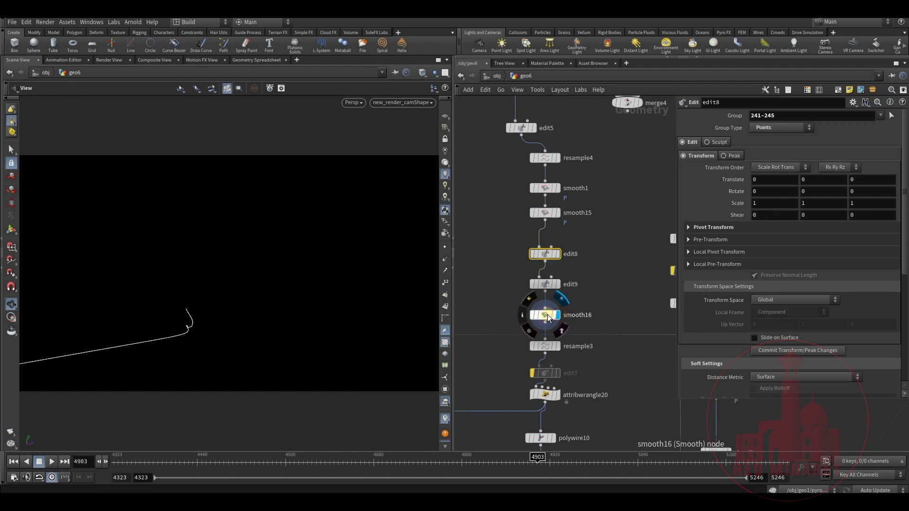
{"action": "left_click", "coordinate": [544, 315]}
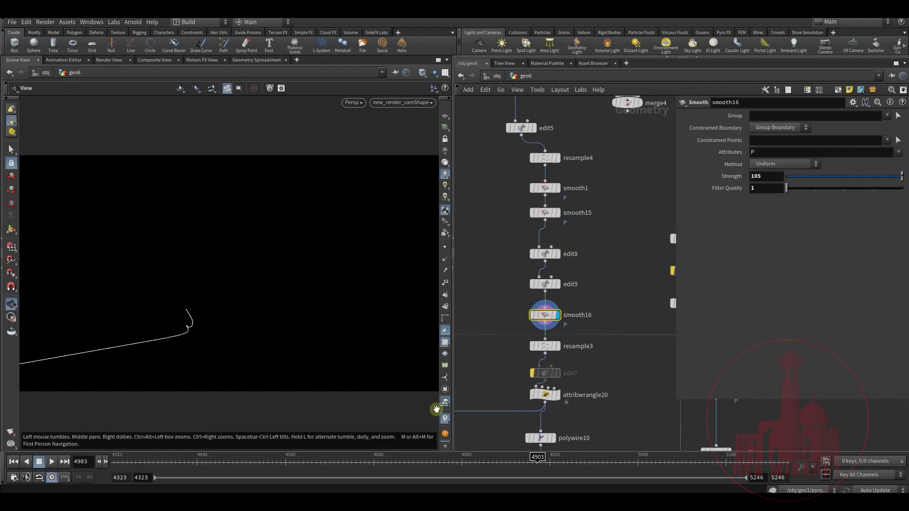
{"action": "left_click", "coordinate": [557, 346]}
{"action": "left_click", "coordinate": [544, 346]}
{"action": "middle_click_drag", "start_coordinate": [488, 374], "coordinate": [499, 345]}
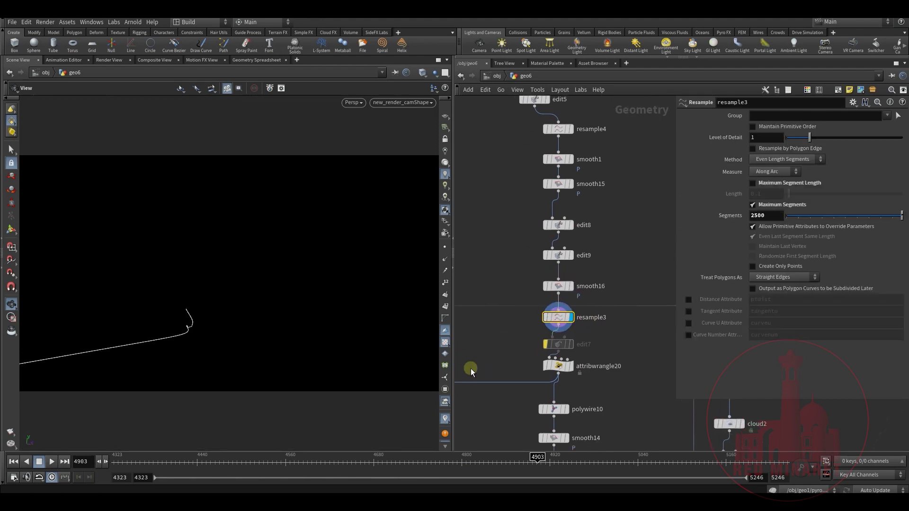
Step: Scrub the timeline to frame 5074, show the attribwrangle20 code and ramp, and display polywire10
{"action": "mouse_move", "coordinate": [330, 465]}
{"action": "left_mouse_down"}
{"action": "mouse_move", "coordinate": [758, 465]}
{"action": "mouse_move", "coordinate": [587, 465]}
{"action": "mouse_move", "coordinate": [663, 465]}
{"action": "left_mouse_up"}
{"action": "middle_click_drag", "start_coordinate": [610, 385], "coordinate": [583, 305]}
{"action": "left_click", "coordinate": [518, 288]}
{"action": "middle_click_drag", "start_coordinate": [567, 345], "coordinate": [581, 293]}
{"action": "left_click", "coordinate": [541, 283]}
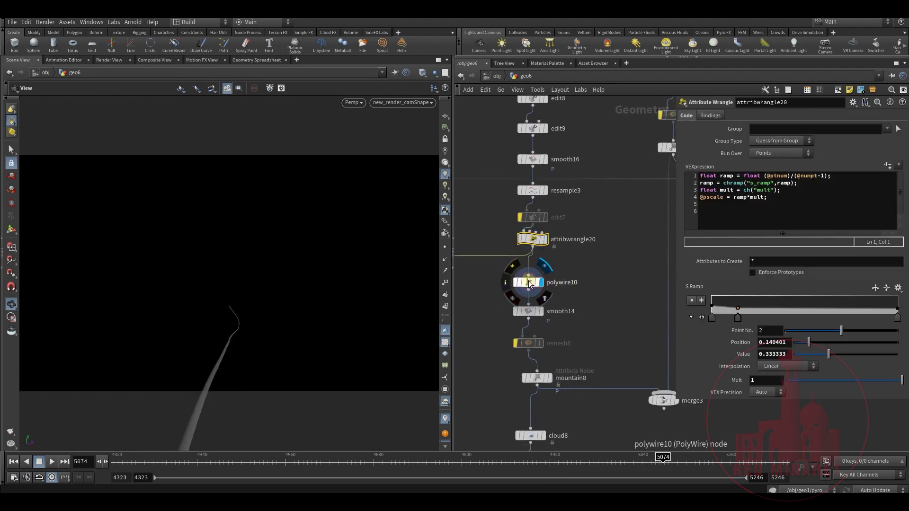
Step: Show polywire10's wire radius and divisions settings, and display smooth14 with its parameters
{"action": "left_click", "coordinate": [528, 283]}
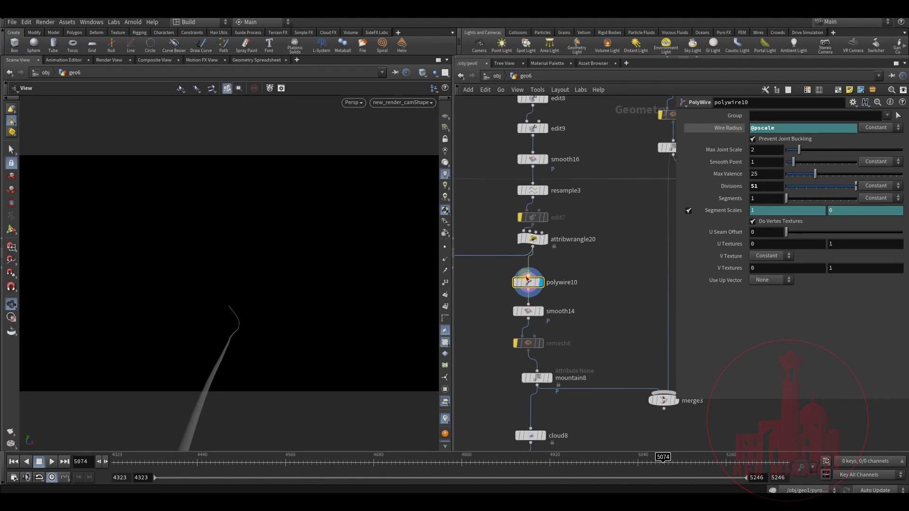
{"action": "middle_click_drag", "start_coordinate": [549, 306], "coordinate": [539, 264]}
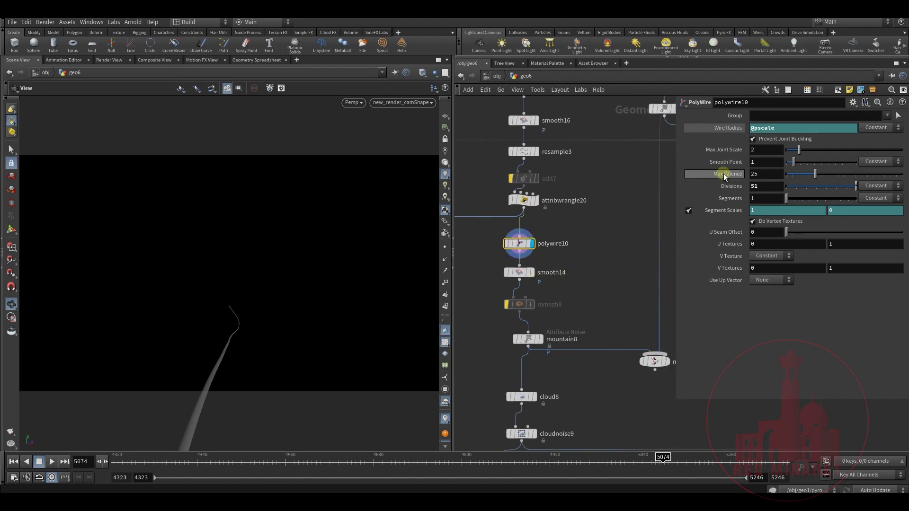
{"action": "left_click", "coordinate": [531, 275]}
{"action": "left_click", "coordinate": [522, 275]}
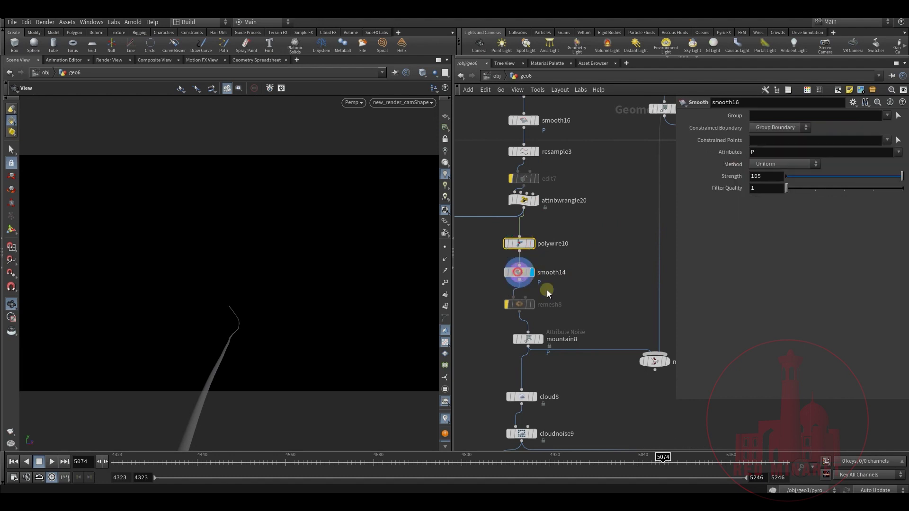
Step: Display the mountain8 attribute noise node below smooth14 and show its parameters
{"action": "middle_click_drag", "start_coordinate": [611, 325], "coordinate": [594, 247]}
{"action": "left_click", "coordinate": [523, 262]}
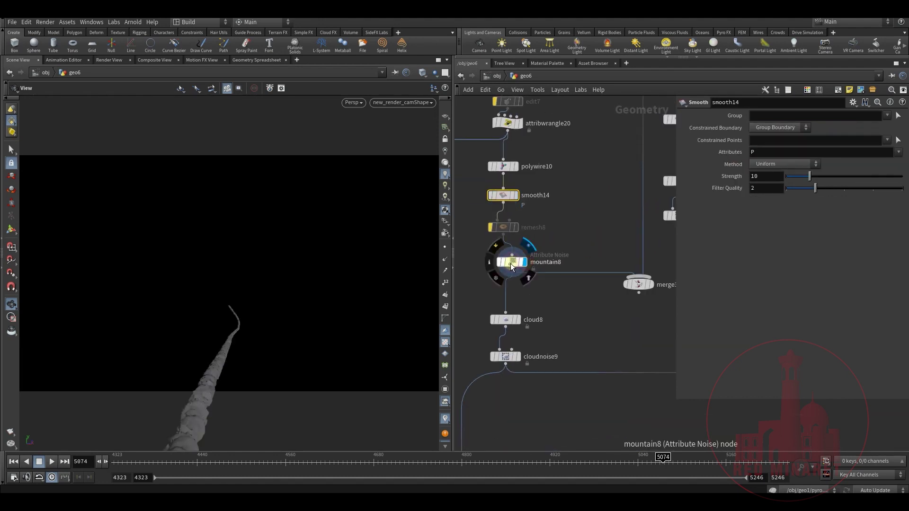
{"action": "left_click", "coordinate": [512, 261]}
Step: Display cloud8 and cloudnoise9 in turn, showing each node's parameters
{"action": "left_click", "coordinate": [519, 320]}
{"action": "left_click", "coordinate": [506, 319]}
{"action": "middle_click_drag", "start_coordinate": [536, 358], "coordinate": [577, 301]}
{"action": "left_click", "coordinate": [524, 308]}
{"action": "left_click", "coordinate": [509, 308]}
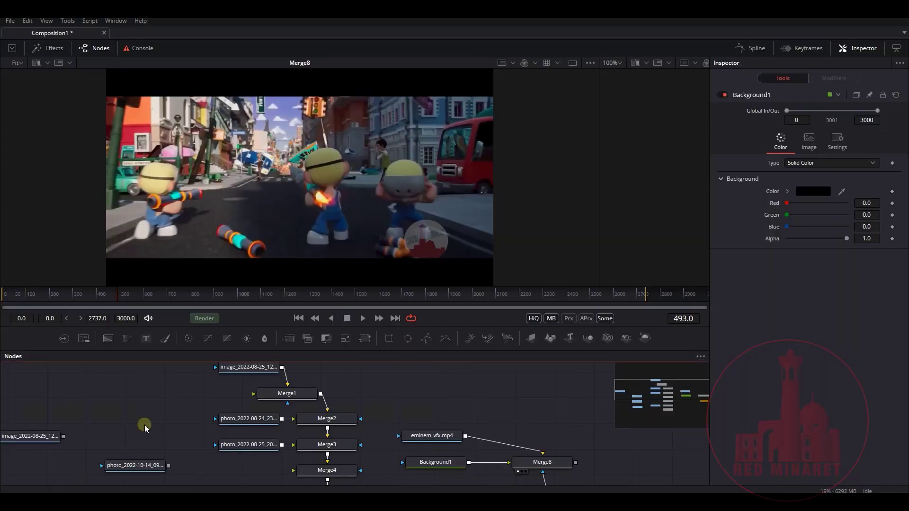
Step: Switch to Fusion and view the unconnected image_2022-08-25_12-17 loader to examine the rendered smoke trail
{"action": "middle_click_drag", "start_coordinate": [144, 425], "coordinate": [323, 422]}
{"action": "scroll", "coordinate": [300, 396], "scroll_direction": "down", "scroll_amount": 2}
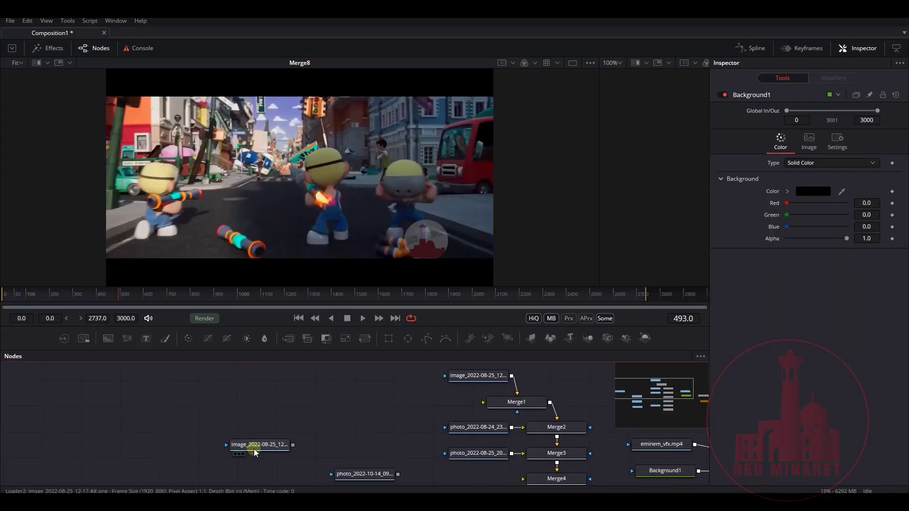
{"action": "left_click_drag", "start_coordinate": [261, 444], "coordinate": [315, 175]}
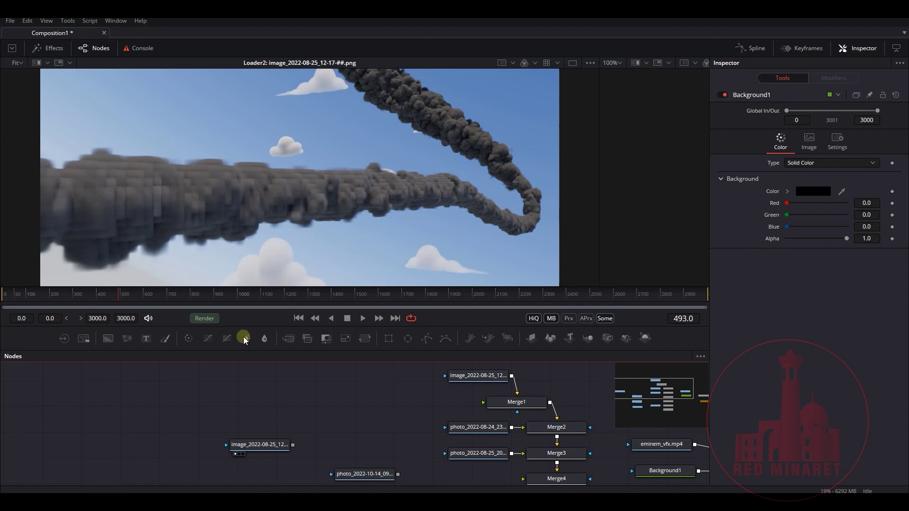
Step: Switch back to Houdini and examine the geo6 network around cloudnoise9 and the branches that leave it
{"action": "mouse_move", "coordinate": [204, 503]}
{"action": "left_click", "coordinate": [154, 468]}
{"action": "middle_click_drag", "start_coordinate": [569, 342], "coordinate": [569, 326]}
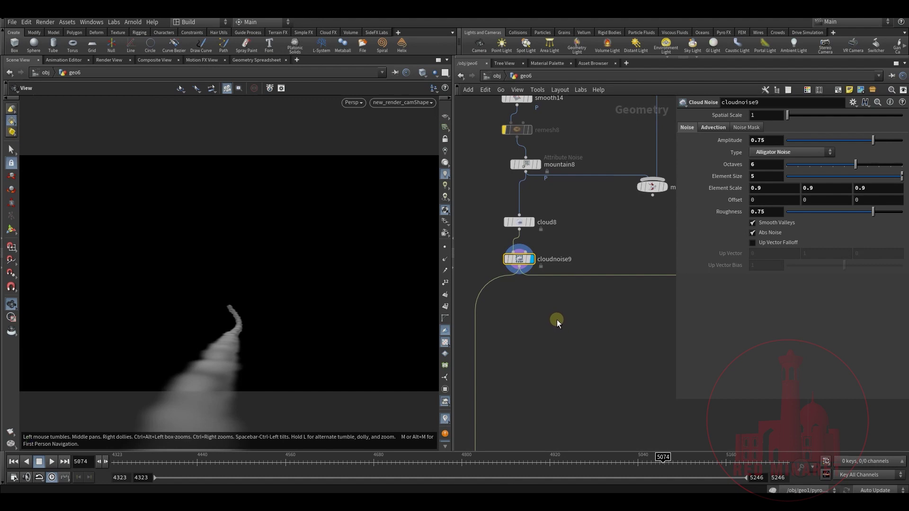
{"action": "middle_click_drag", "start_coordinate": [548, 313], "coordinate": [582, 374]}
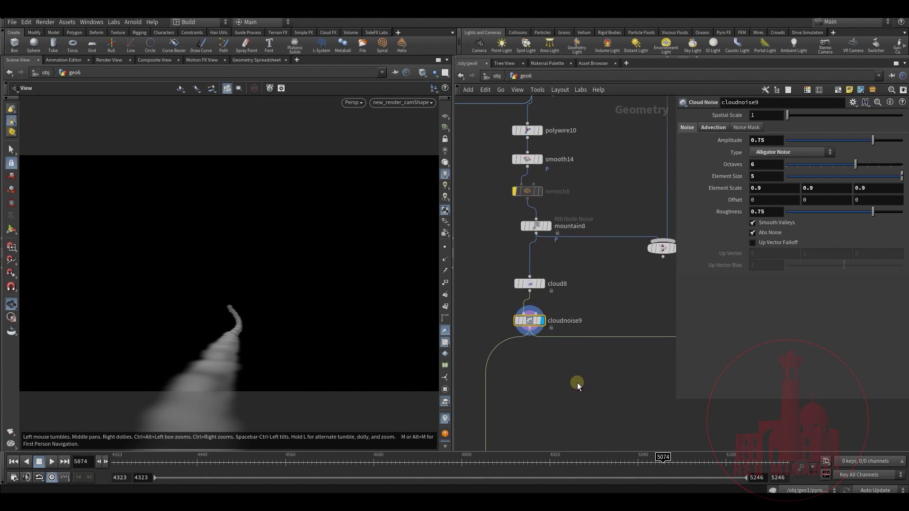
{"action": "middle_click_drag", "start_coordinate": [589, 338], "coordinate": [599, 246]}
{"action": "scroll", "coordinate": [588, 288], "scroll_direction": "down", "scroll_amount": 6}
{"action": "middle_click_drag", "start_coordinate": [596, 341], "coordinate": [489, 305]}
{"action": "left_click_drag", "start_coordinate": [486, 308], "coordinate": [636, 263]}
{"action": "mouse_move", "coordinate": [620, 333]}
{"action": "middle_mouse_down"}
{"action": "mouse_move", "coordinate": [537, 321]}
{"action": "mouse_move", "coordinate": [602, 338]}
{"action": "middle_mouse_up"}
{"action": "middle_click_drag", "start_coordinate": [483, 321], "coordinate": [497, 349]}
{"action": "left_click_drag", "start_coordinate": [483, 351], "coordinate": [621, 299]}
{"action": "middle_click_drag", "start_coordinate": [621, 368], "coordinate": [416, 358]}
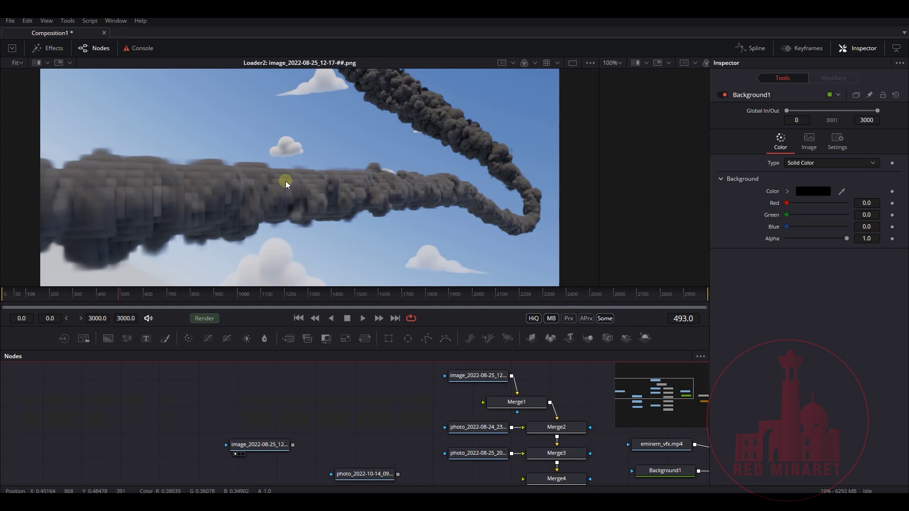
Step: Switch to Fusion and view the middle of the three unconnected photo_2022-10-14_09 loaders
{"action": "middle_click_drag", "start_coordinate": [361, 442], "coordinate": [327, 352]}
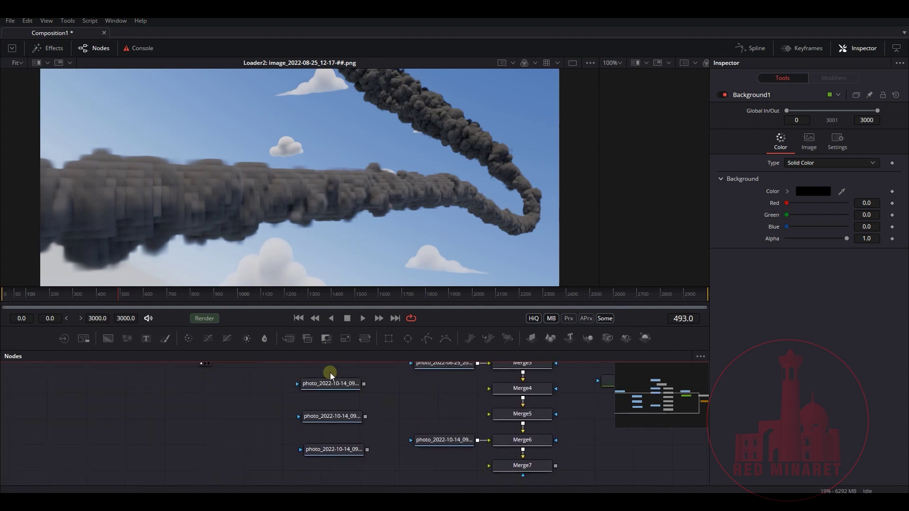
{"action": "left_click_drag", "start_coordinate": [325, 416], "coordinate": [339, 208]}
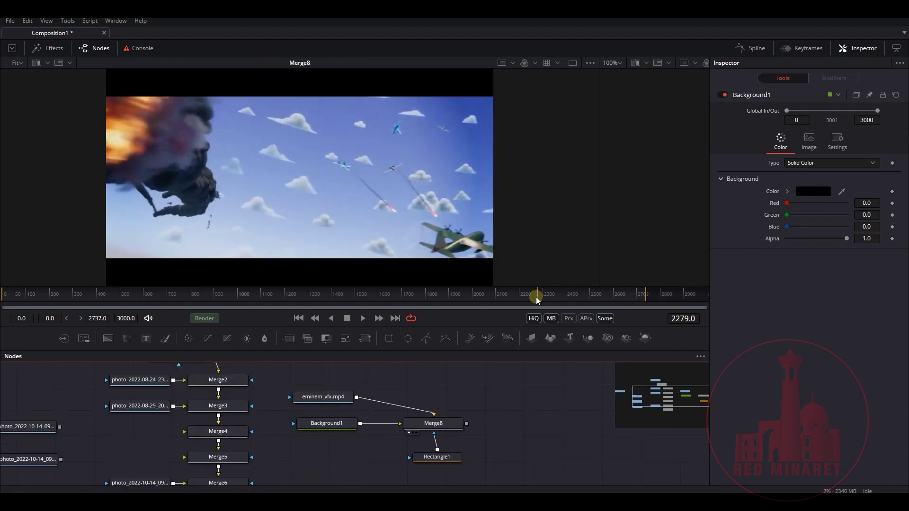
Step: Play the Merge8 composite from frame 2265 through the heart-shaped smoke shot, and scrub to frame 2023
{"action": "left_click_drag", "start_coordinate": [533, 297], "coordinate": [536, 299]}
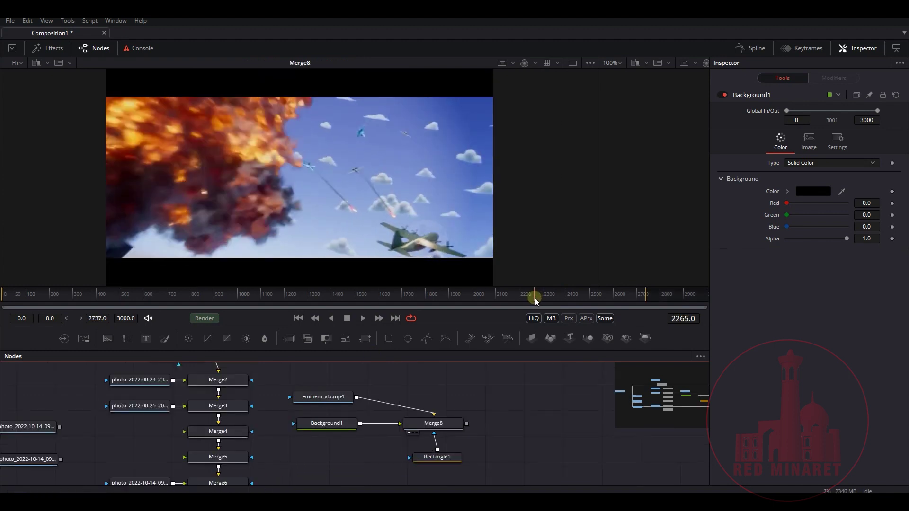
{"action": "left_click", "coordinate": [363, 319]}
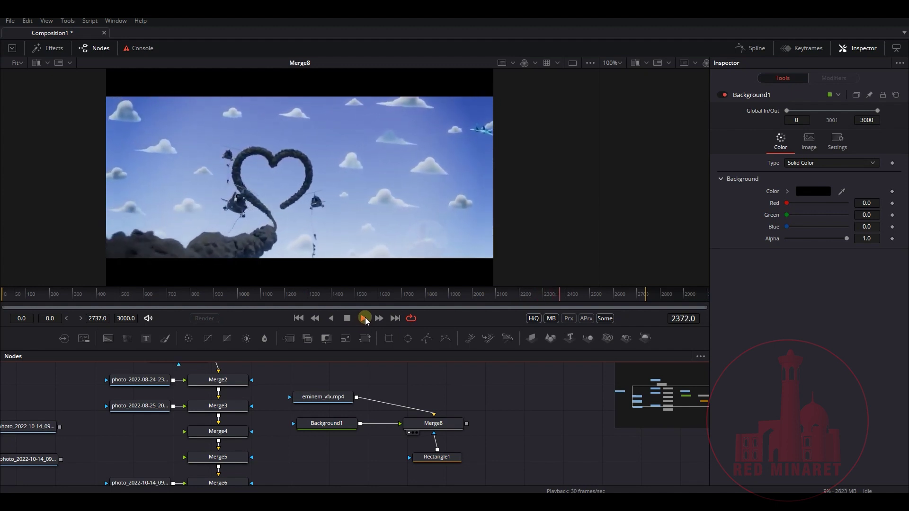
{"action": "left_click", "coordinate": [348, 318]}
{"action": "left_click_drag", "start_coordinate": [348, 295], "coordinate": [478, 305]}
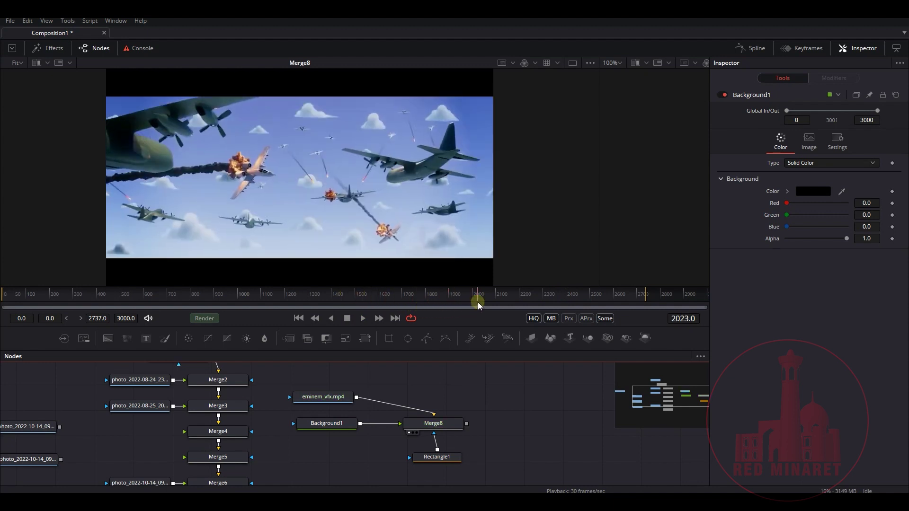